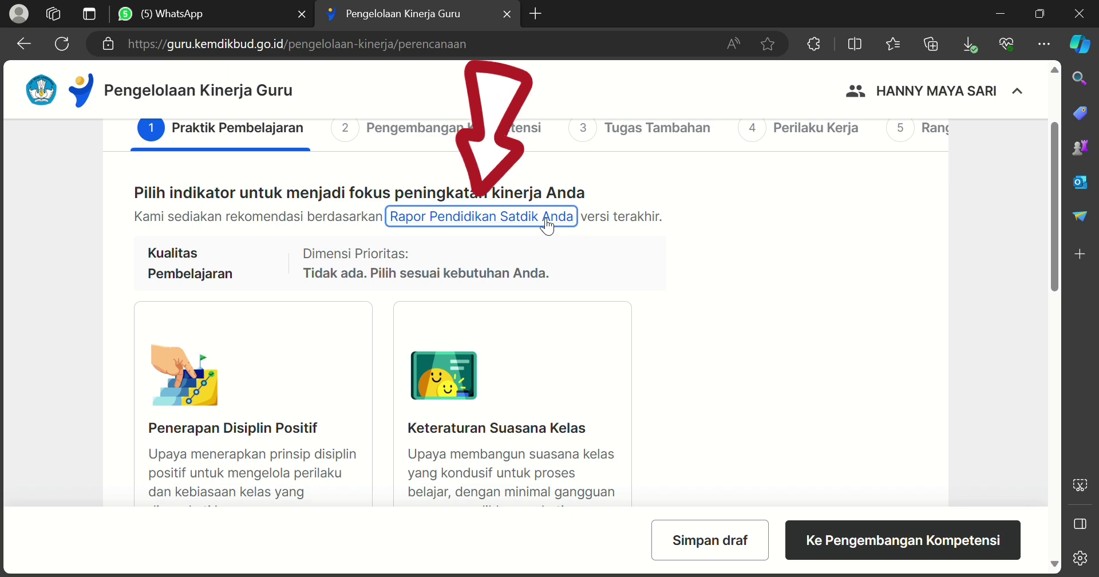
Review the Kualitas Pembelajaran dimensions in the Rapor Pendidikan Satdik summary and acknowledge it
scroll(540, 218, down, 1)
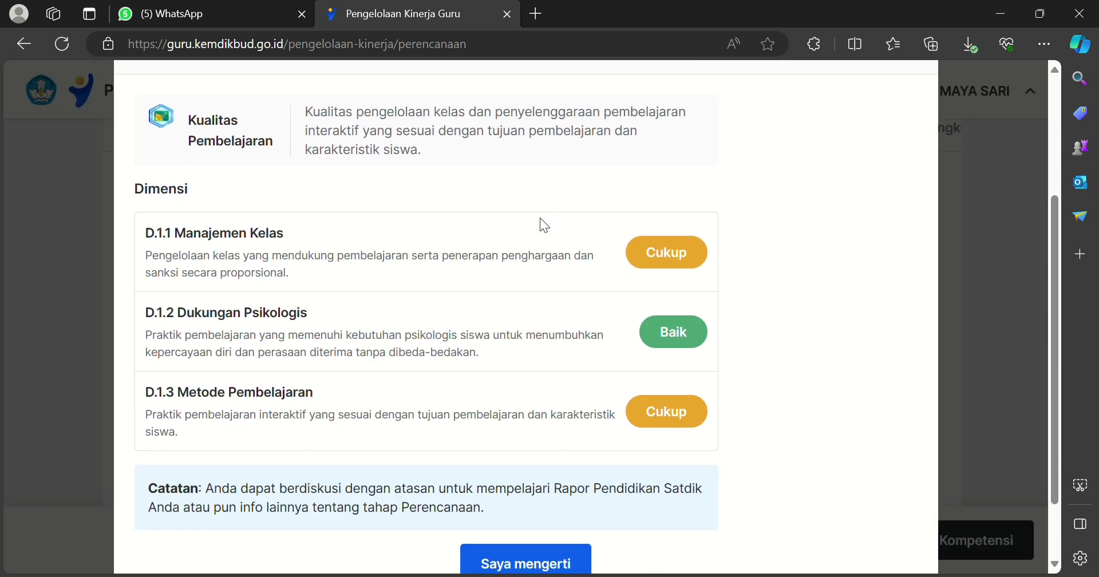
scroll(540, 219, down, 1)
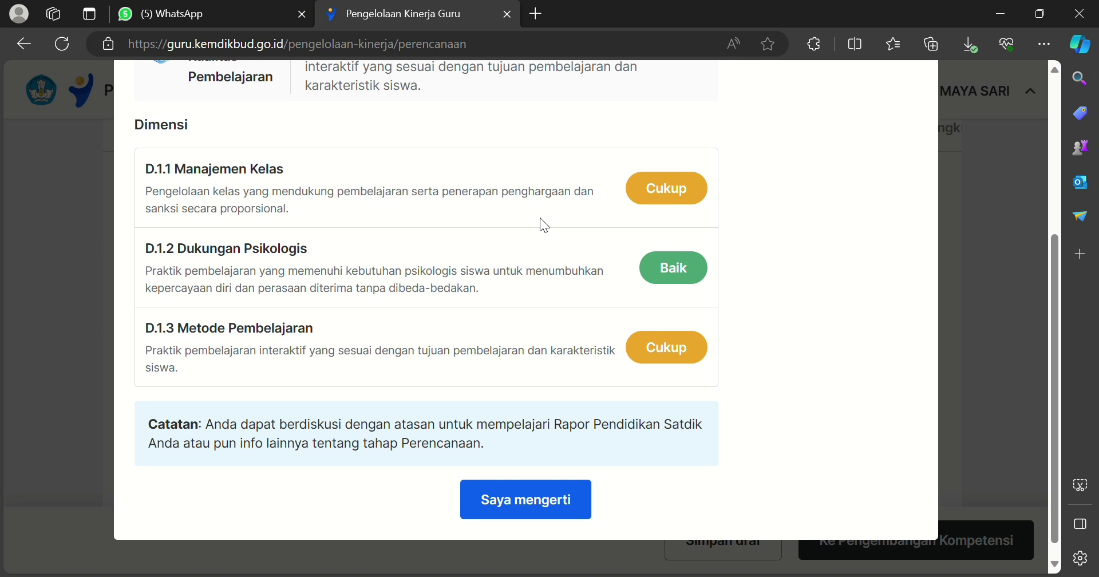
click(501, 510)
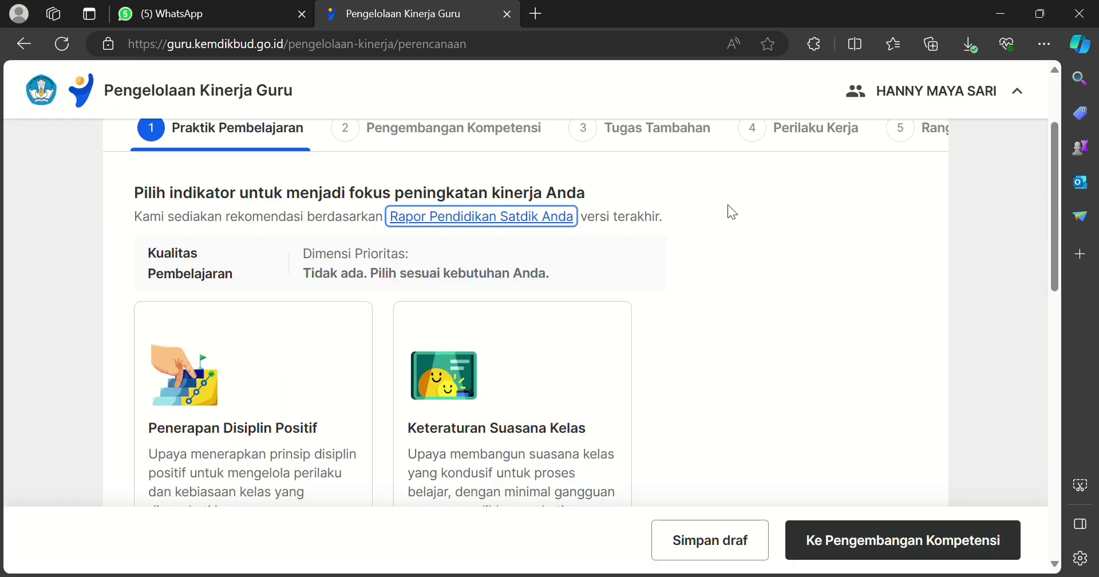
Choose Aktivitas Interaktif as the performance improvement indicator and continue to the Pengembangan Kompetensi stage
scroll(726, 225, down, 3)
scroll(726, 225, down, 5)
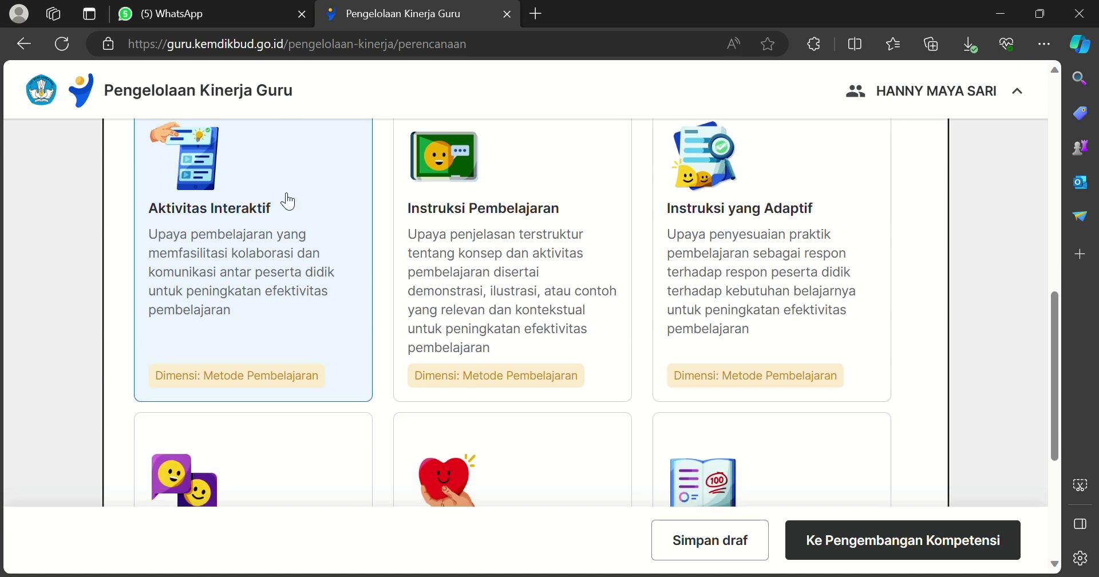
click(204, 262)
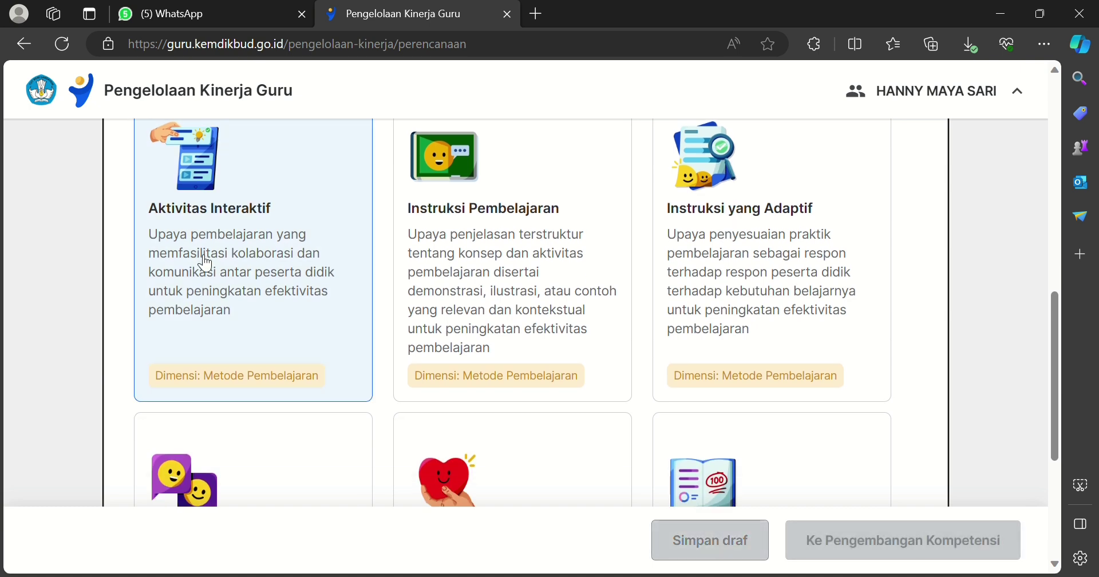
click(204, 263)
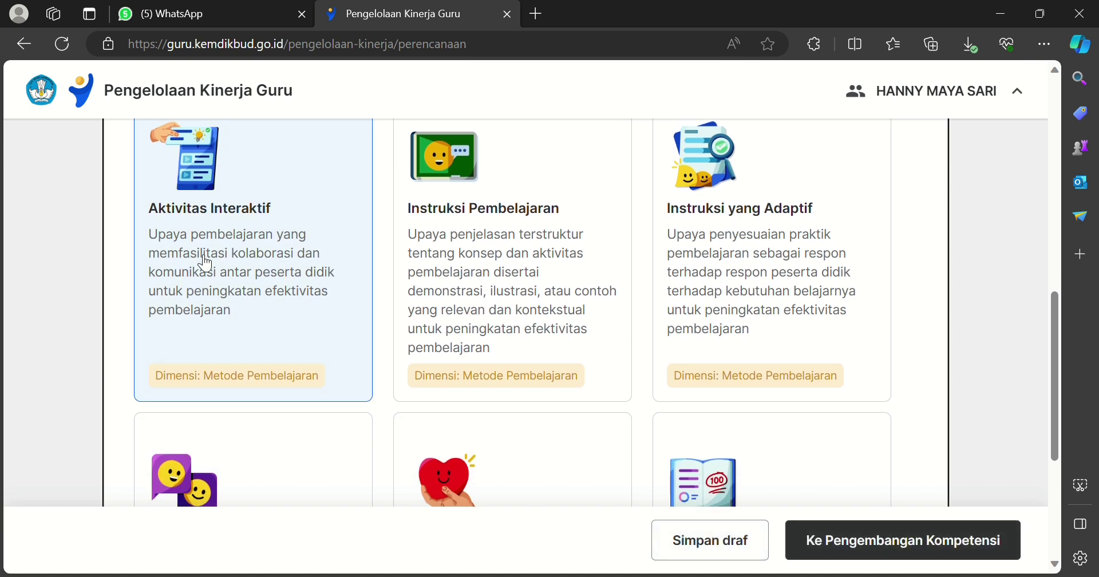
click(861, 554)
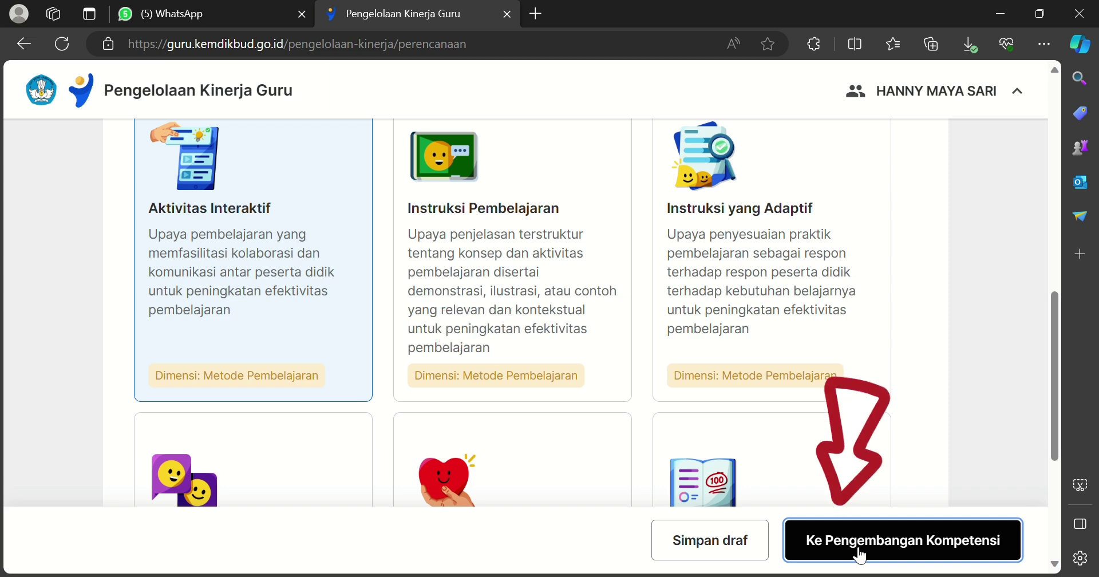
click(862, 555)
Read the Pengembangan Kompetensi point requirements and open the explanation of how the points are calculated
scroll(857, 554, up, 3)
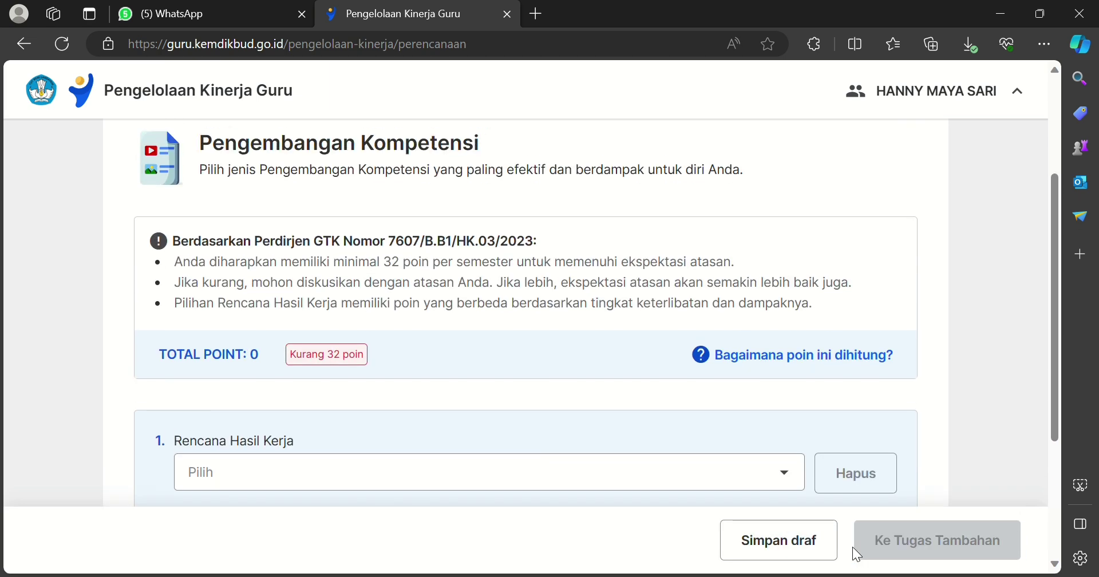
scroll(884, 381, up, 1)
scroll(884, 381, down, 1)
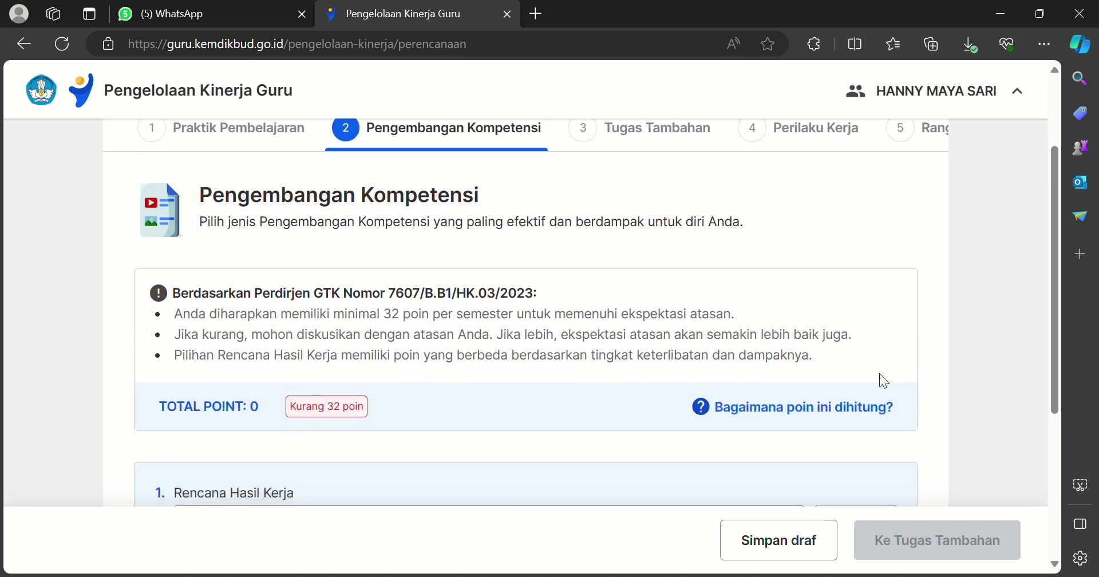
scroll(883, 380, down, 2)
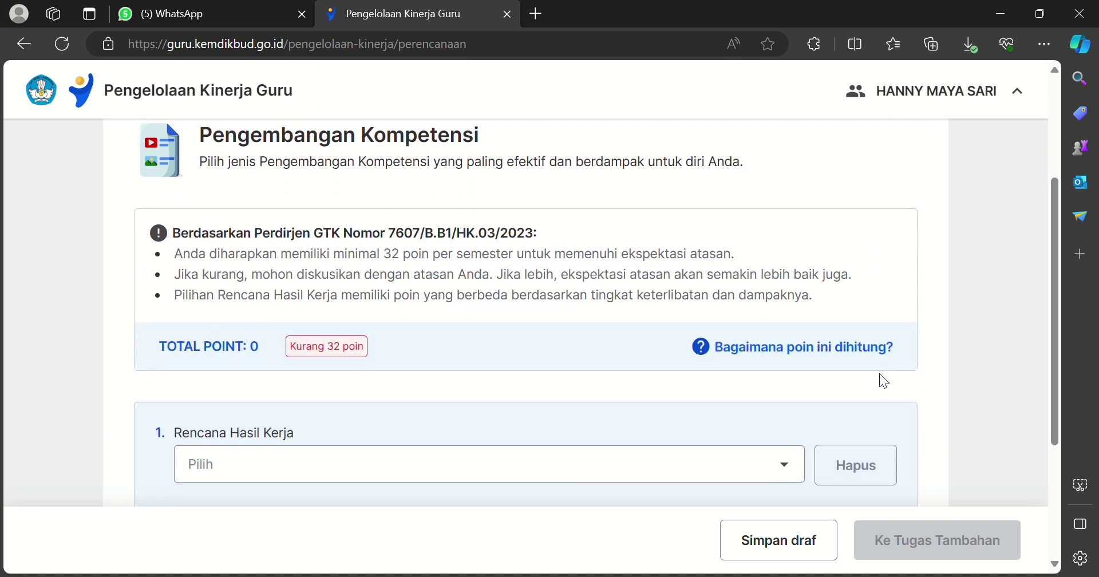
click(827, 282)
Set the first Rencana Hasil Kerja to the Coach, mentor, fasilitator, dan/atau pengajar praktik role (12 poin)
scroll(812, 275, down, 2)
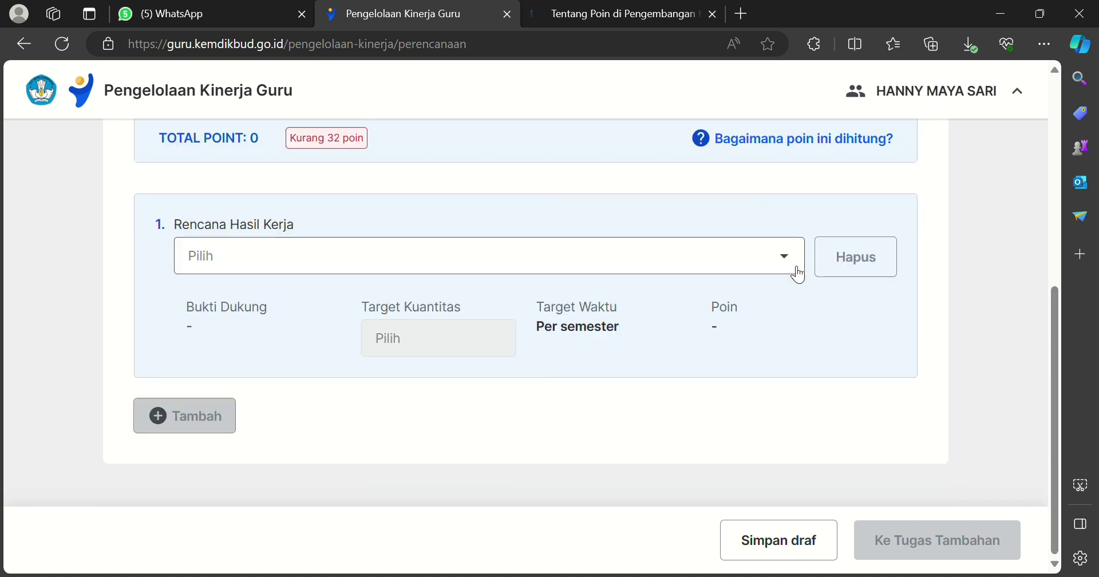
click(793, 259)
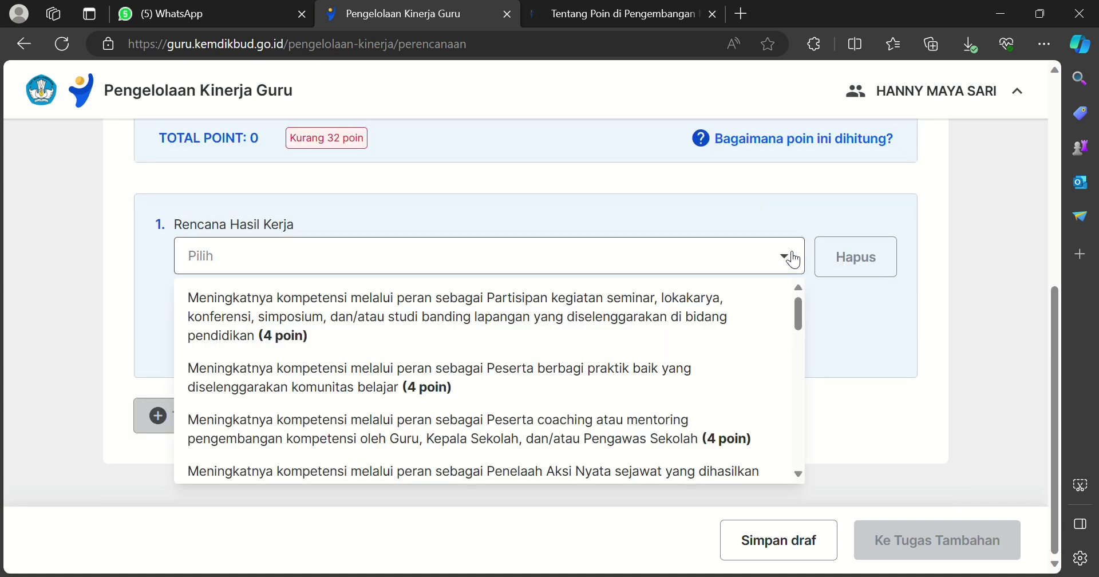
scroll(792, 326, down, 5)
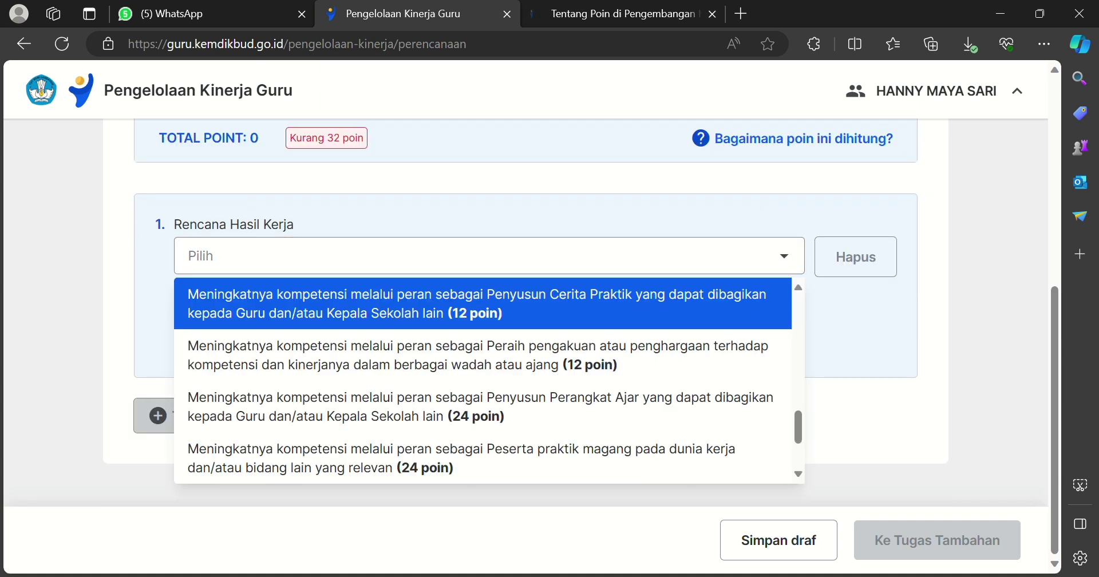
click(800, 475)
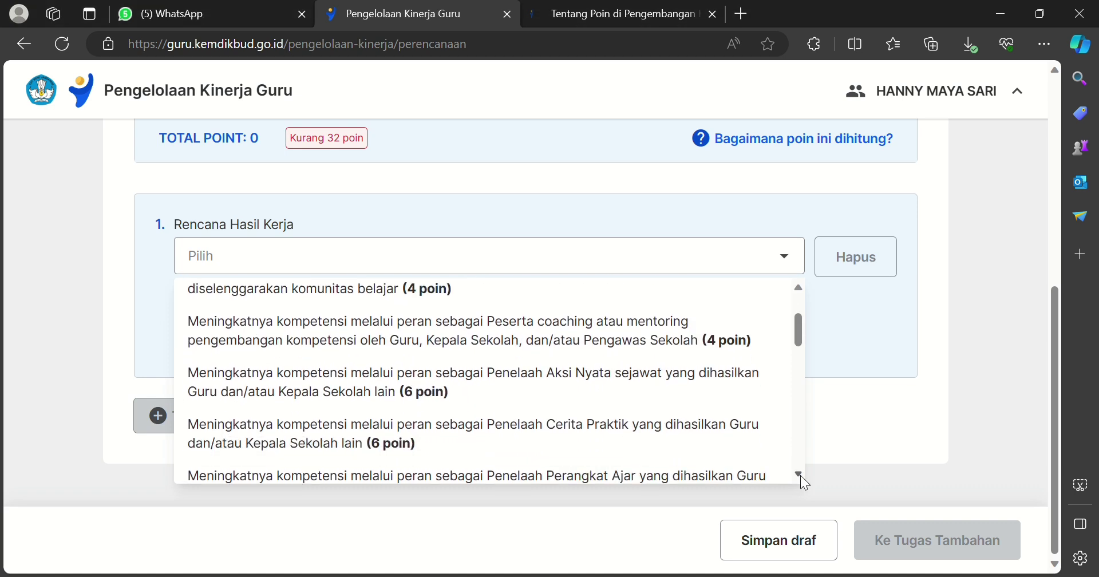
click(800, 475)
click(800, 475)
click(800, 475)
click(800, 475)
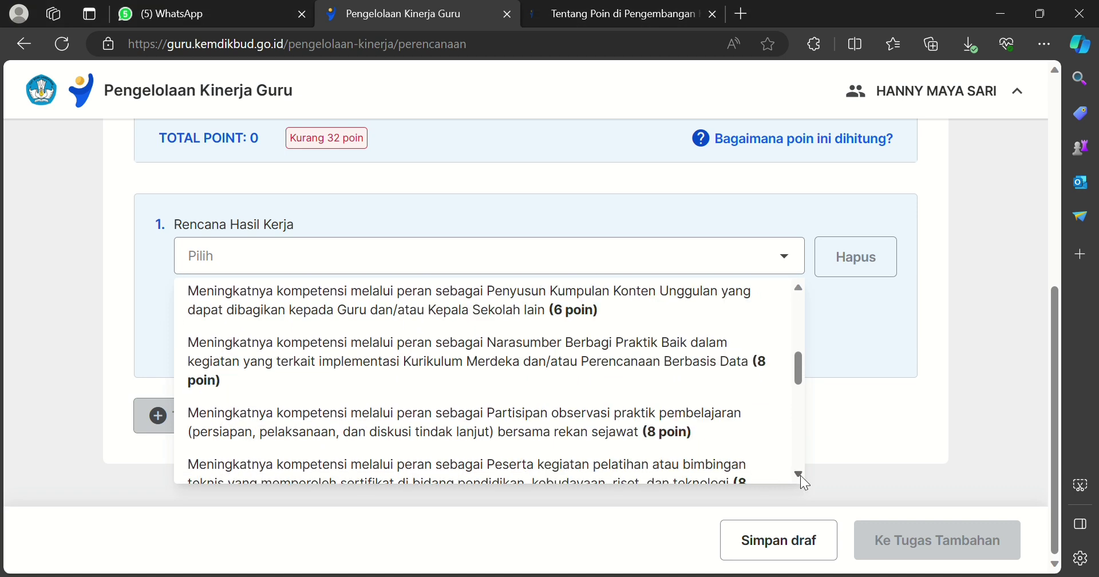
click(800, 475)
click(800, 475)
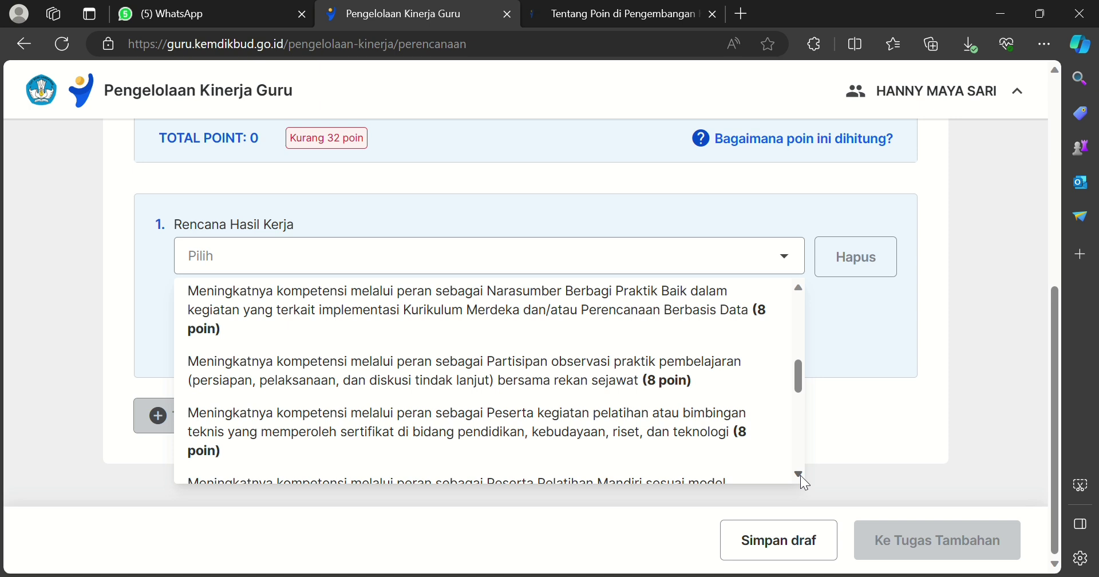
click(800, 475)
click(799, 474)
click(799, 474)
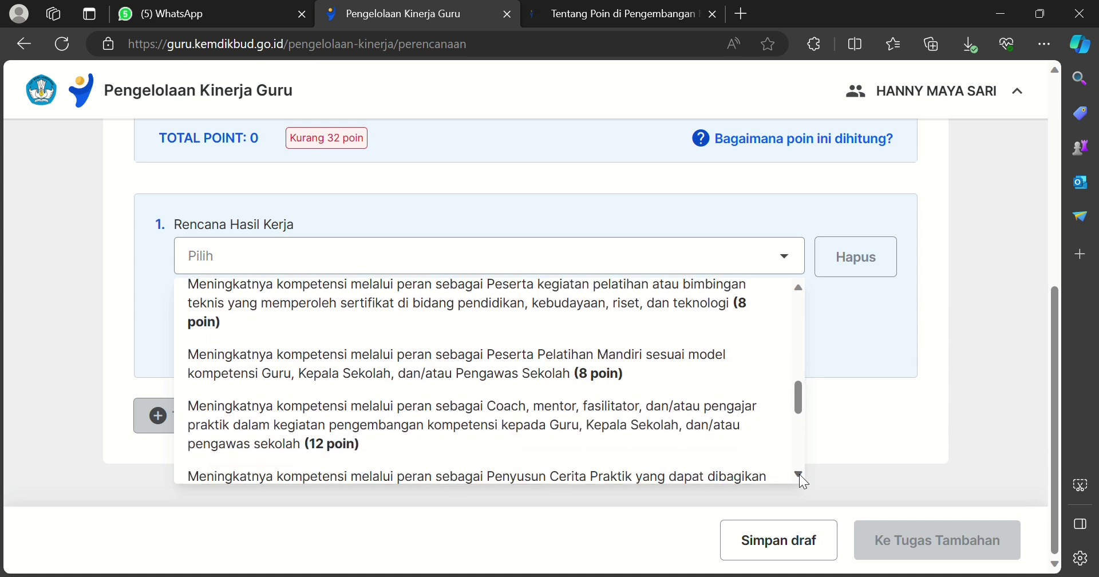
click(799, 474)
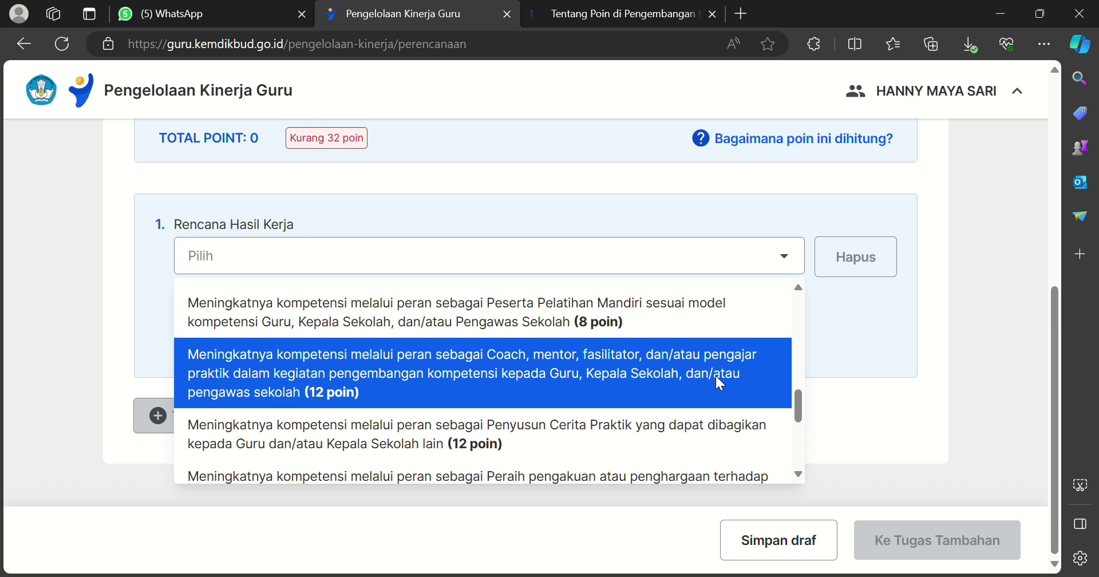
click(716, 376)
Set the Target Kuantitas of the first Rencana Hasil Kerja to 3 kegiatan
click(503, 397)
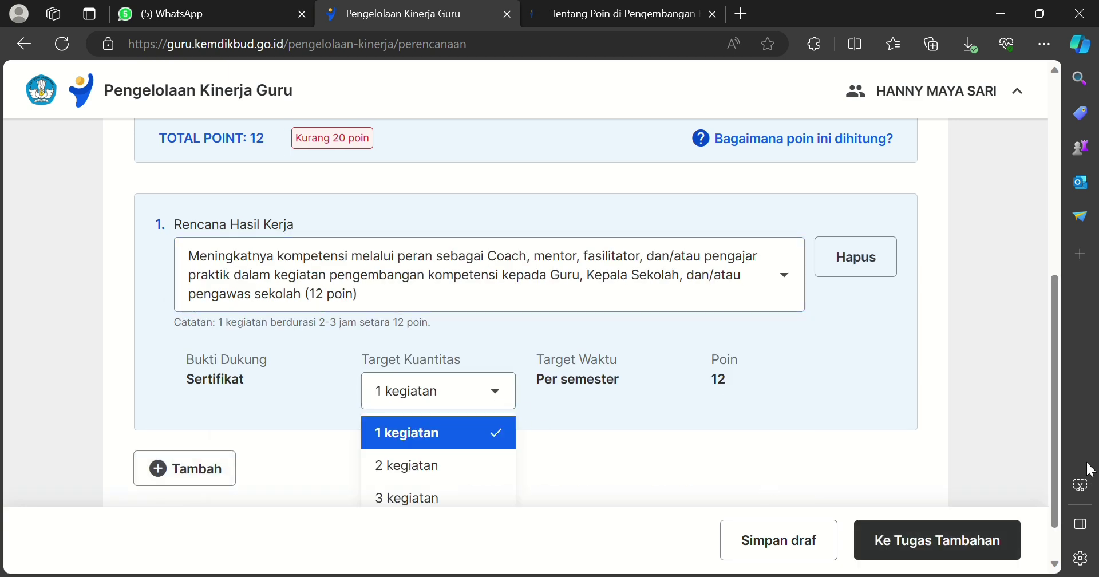
drag(1052, 435, 1052, 462)
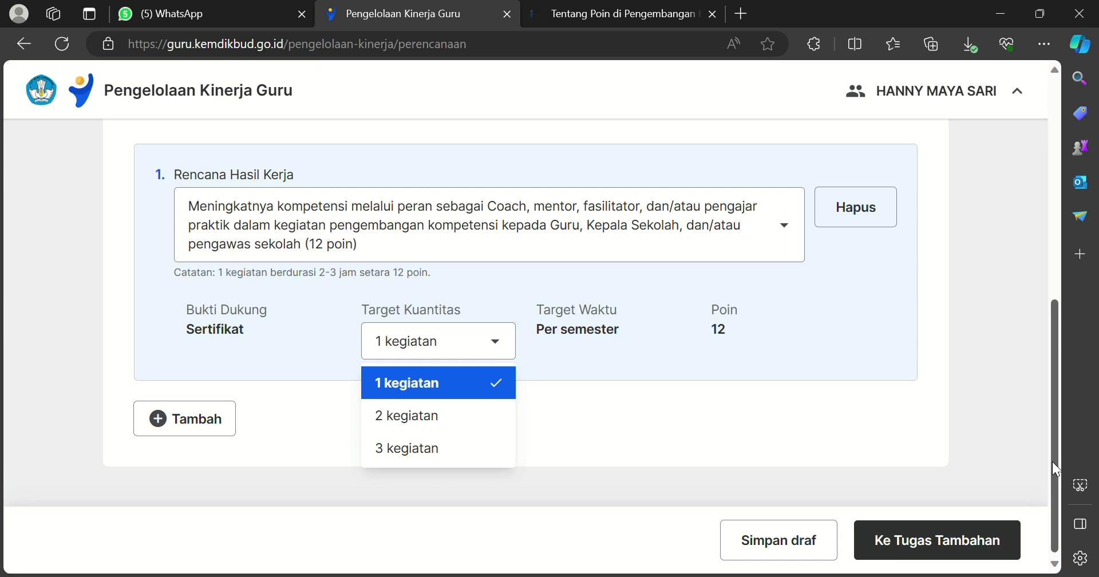
mouse_move(1052, 462)
mouse_down()
mouse_move(1055, 487)
mouse_move(1054, 460)
mouse_up()
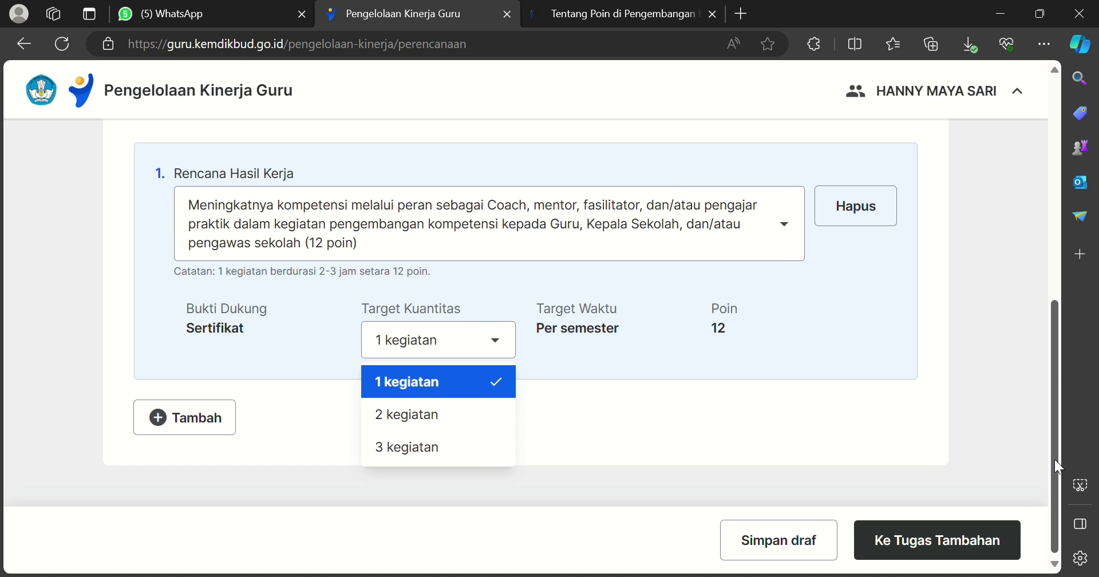
click(472, 410)
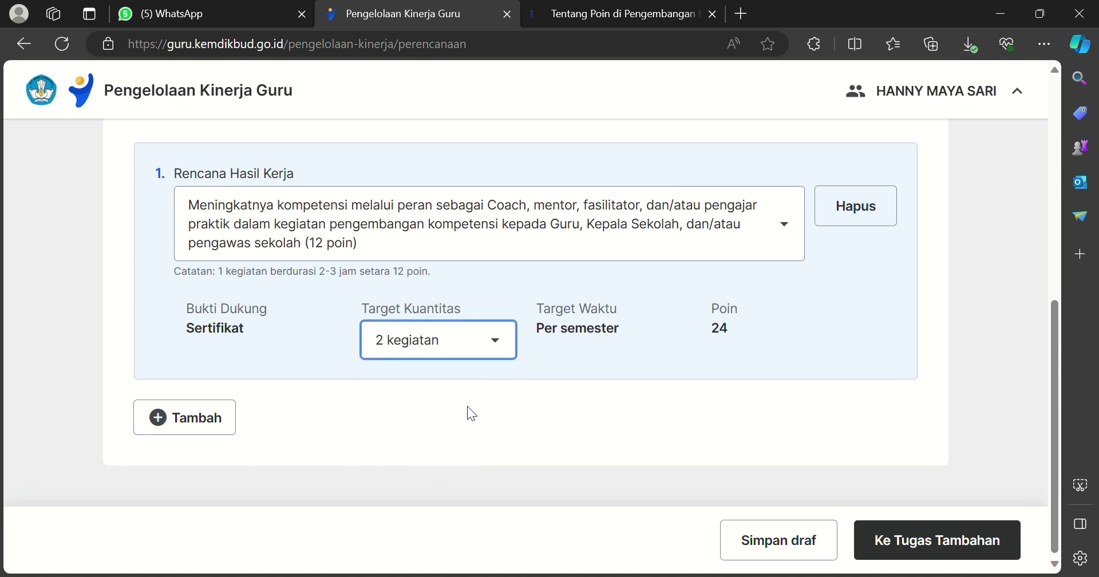
click(498, 347)
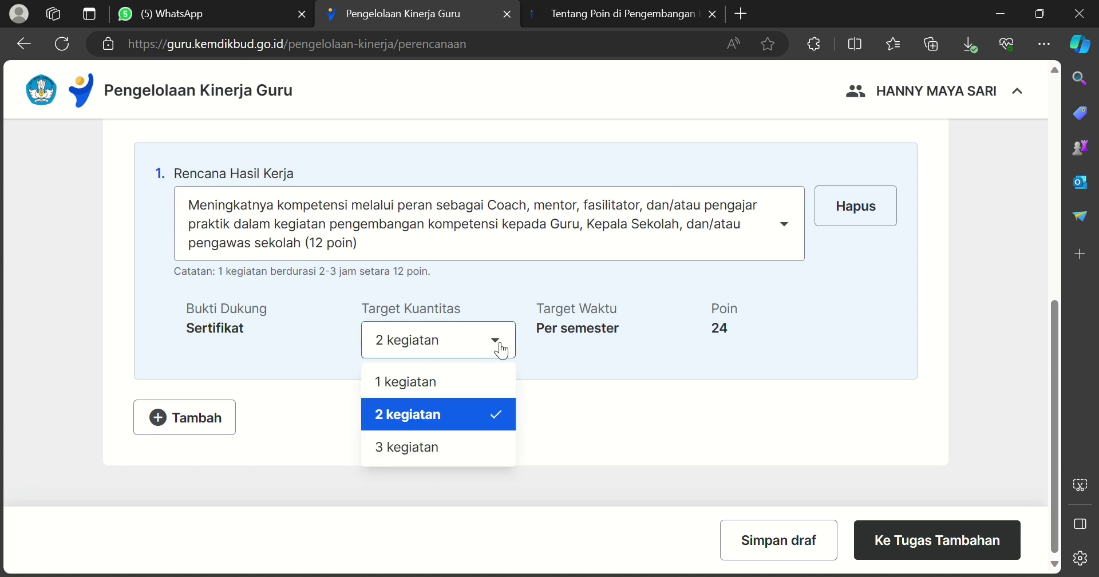
click(448, 440)
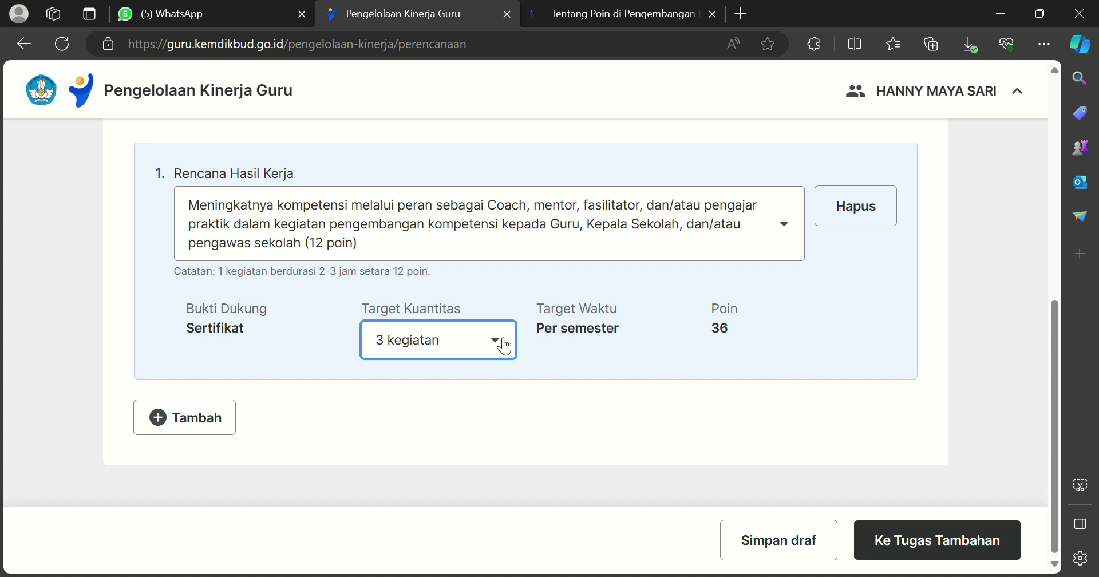
Add a second Rencana Hasil Kerja for the Penyusun Perangkat Ajar role (24 poin) with a target of 2 kegiatan
click(222, 427)
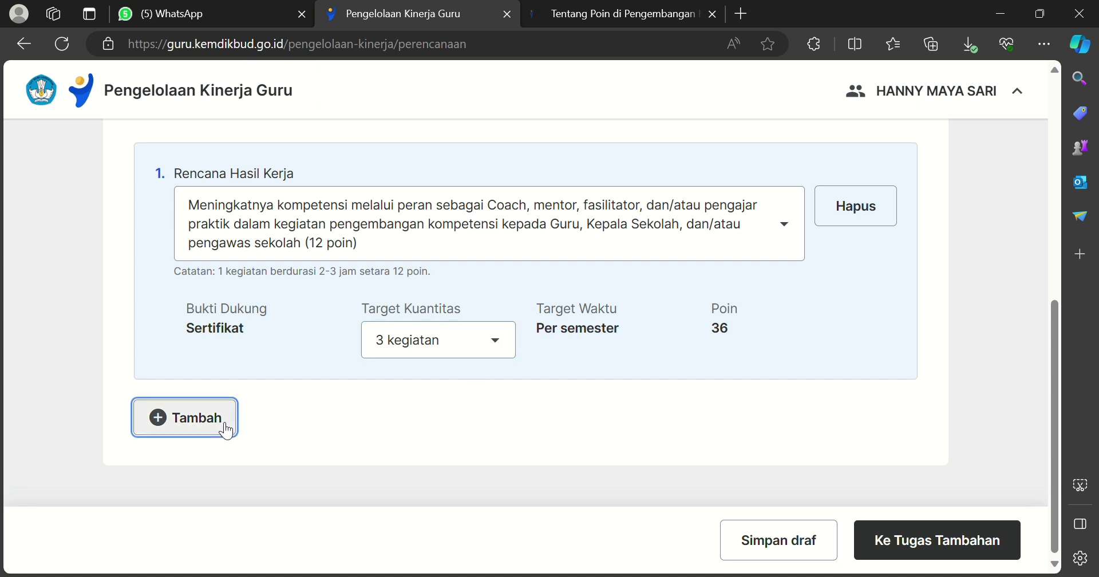
drag(1056, 324, 1057, 406)
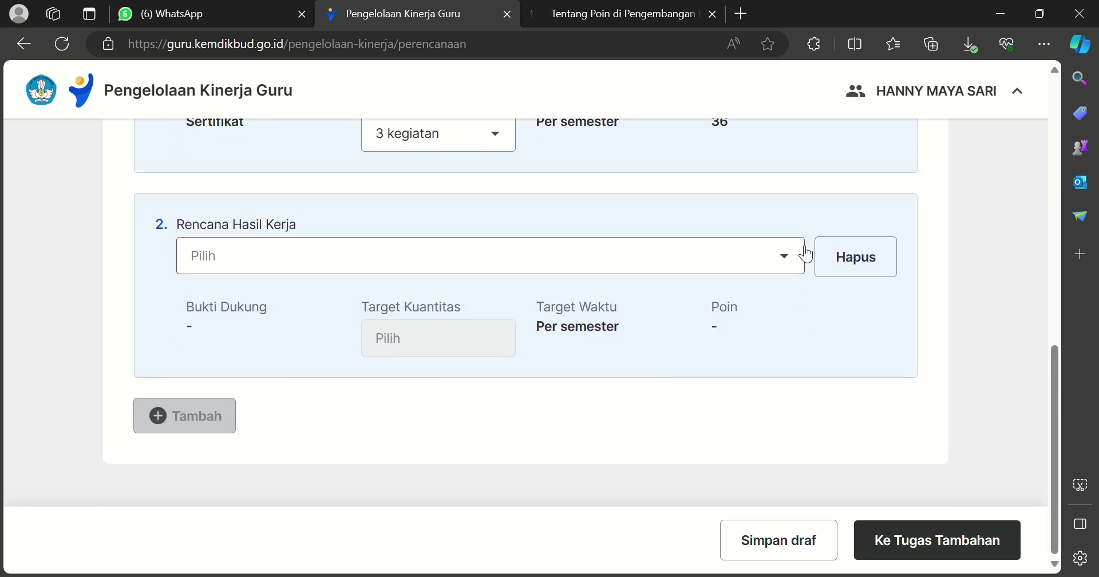
click(792, 258)
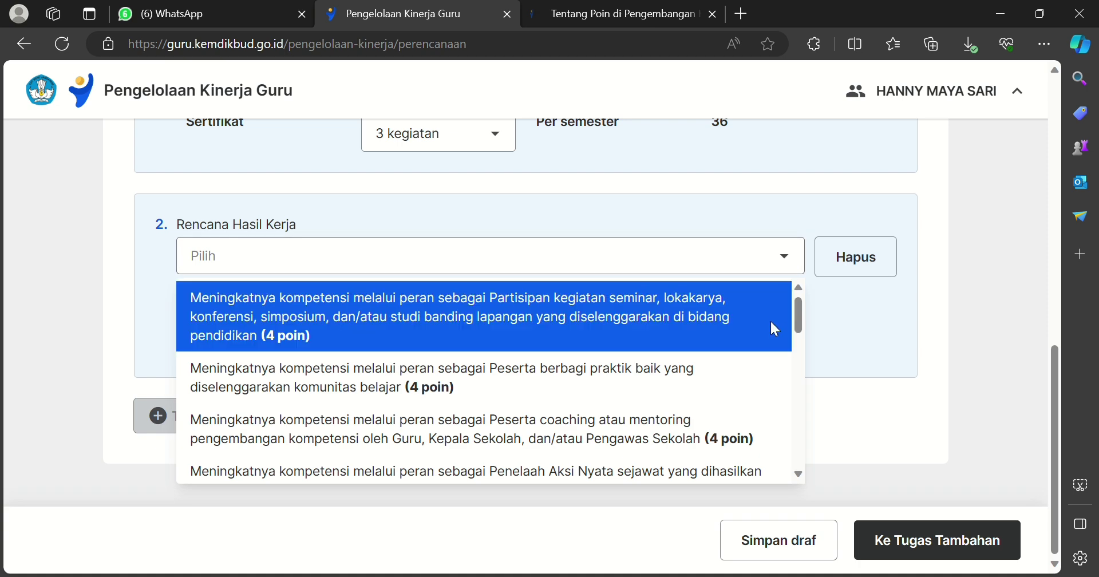
drag(800, 316, 813, 409)
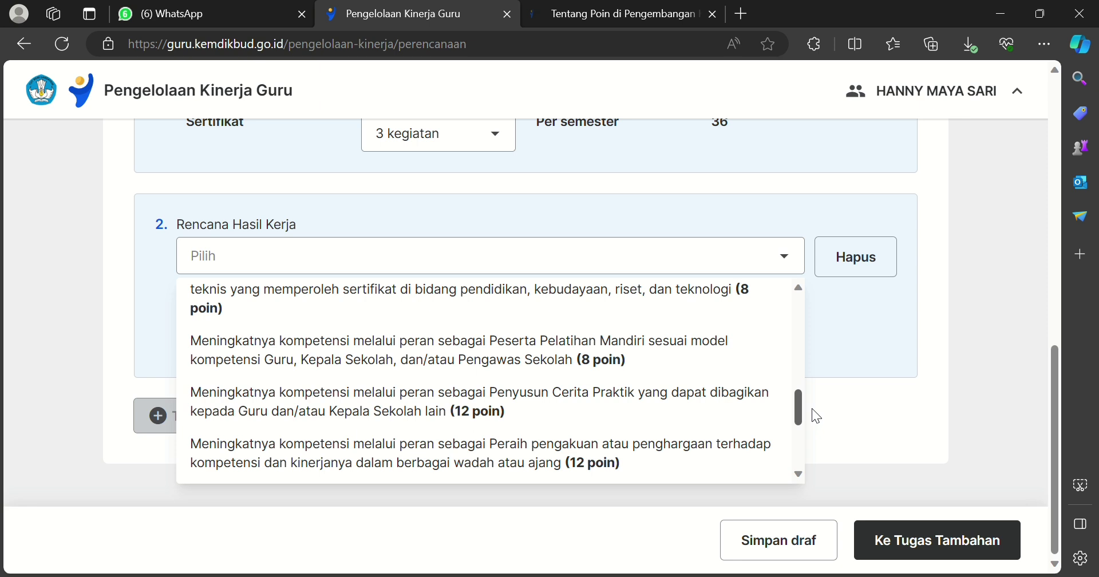
drag(812, 409, 812, 420)
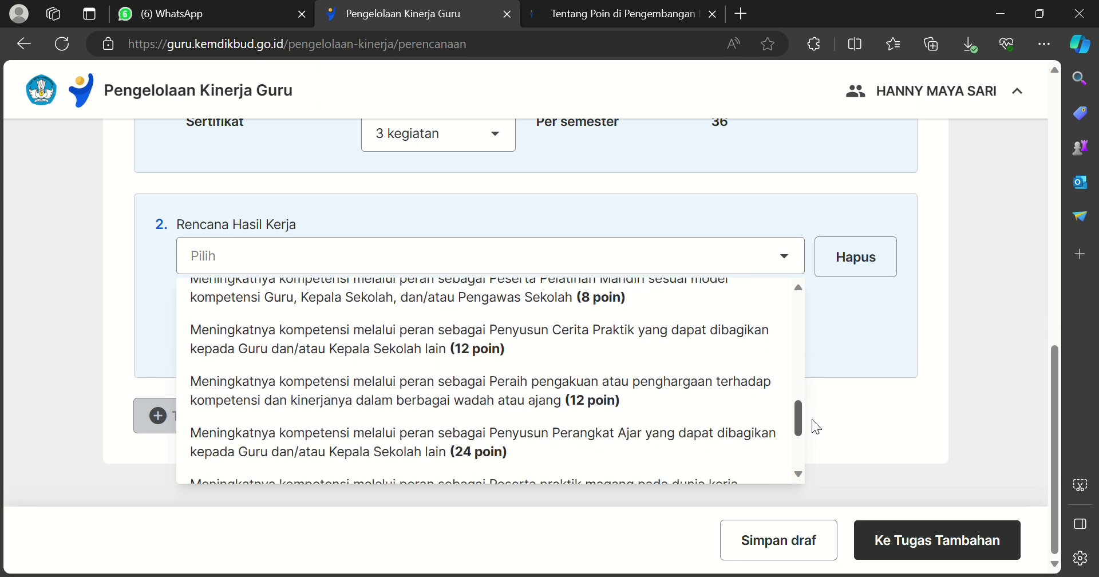
drag(812, 420, 812, 429)
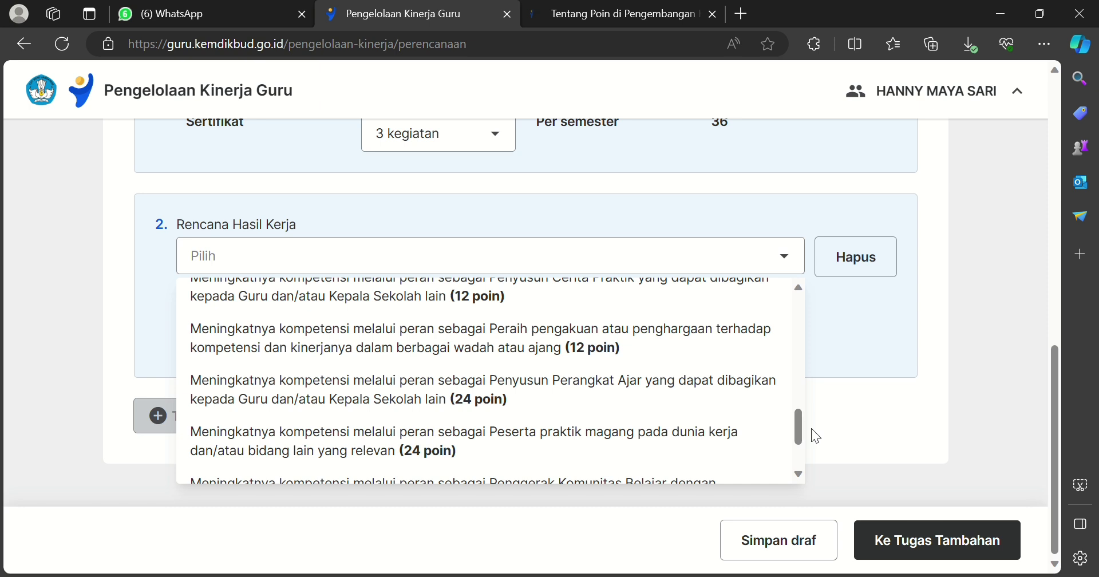
click(656, 380)
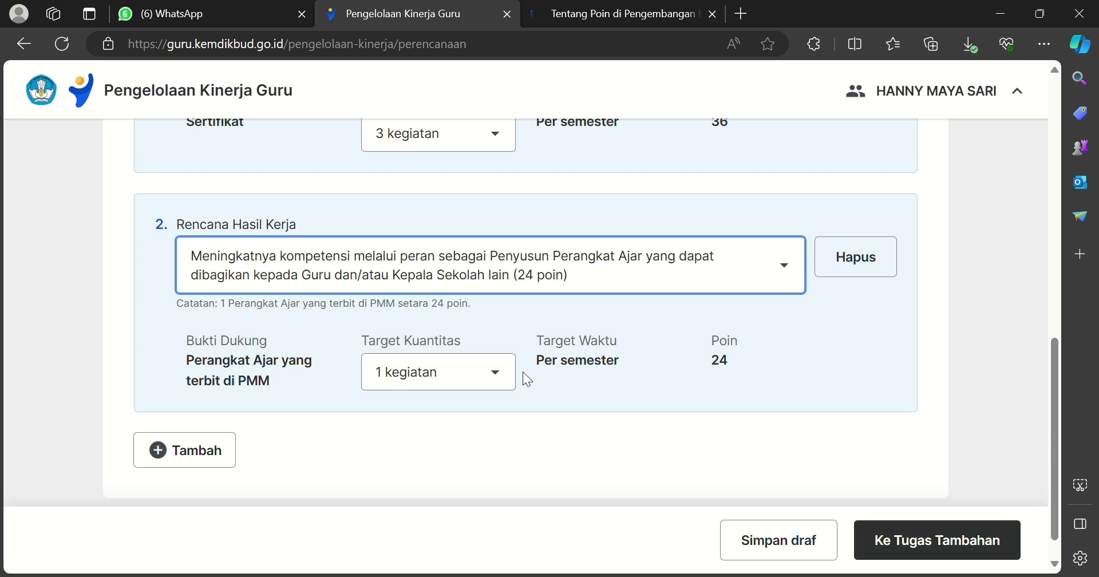
click(498, 376)
click(444, 447)
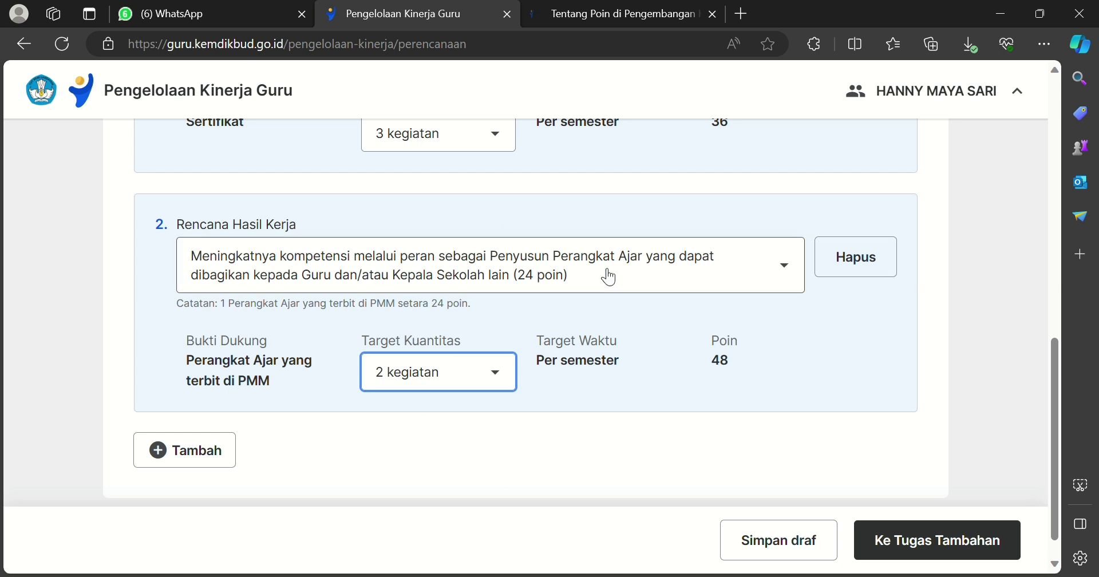
Add another Rencana Hasil Kerja entry below the second one and check the total points
drag(1056, 376, 1054, 396)
click(211, 435)
drag(1053, 317, 1072, 194)
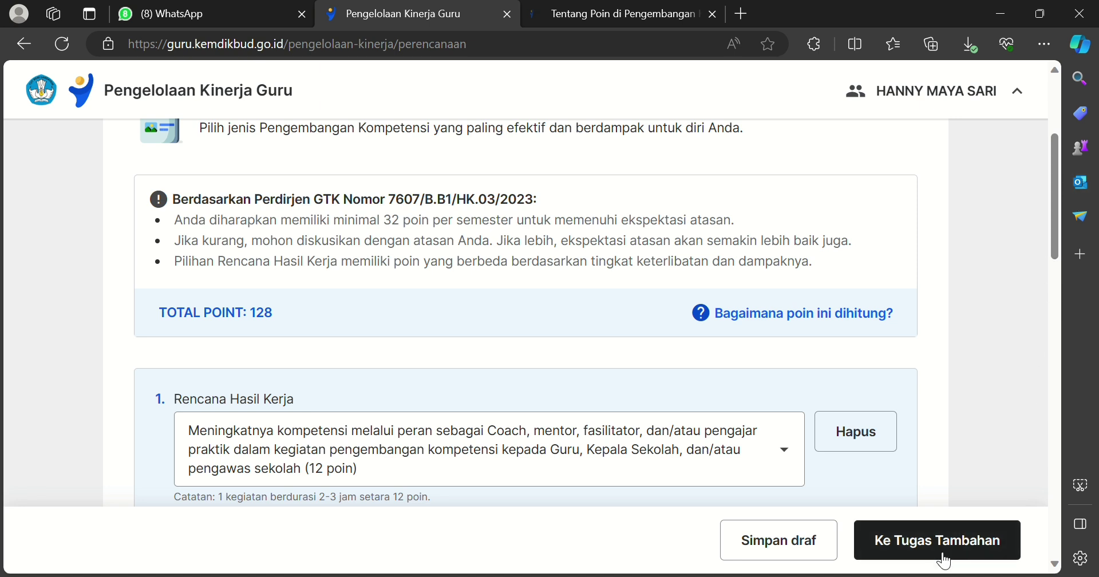
Continue to the optional Tugas Tambahan stage and view its Rencana Hasil Kerja form
scroll(462, 401, down, 10)
click(462, 423)
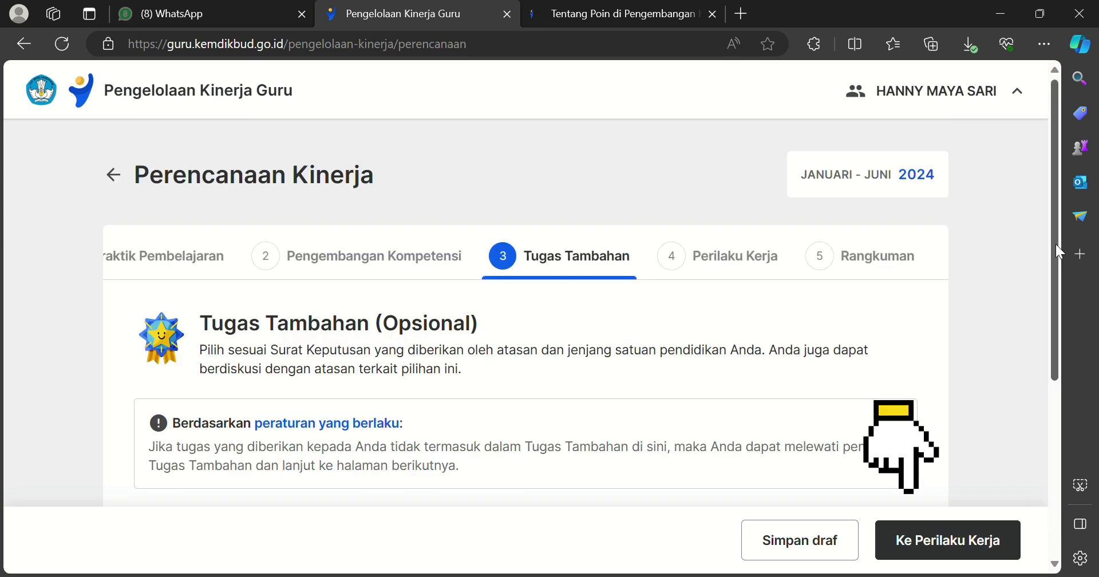
drag(1056, 245, 1083, 408)
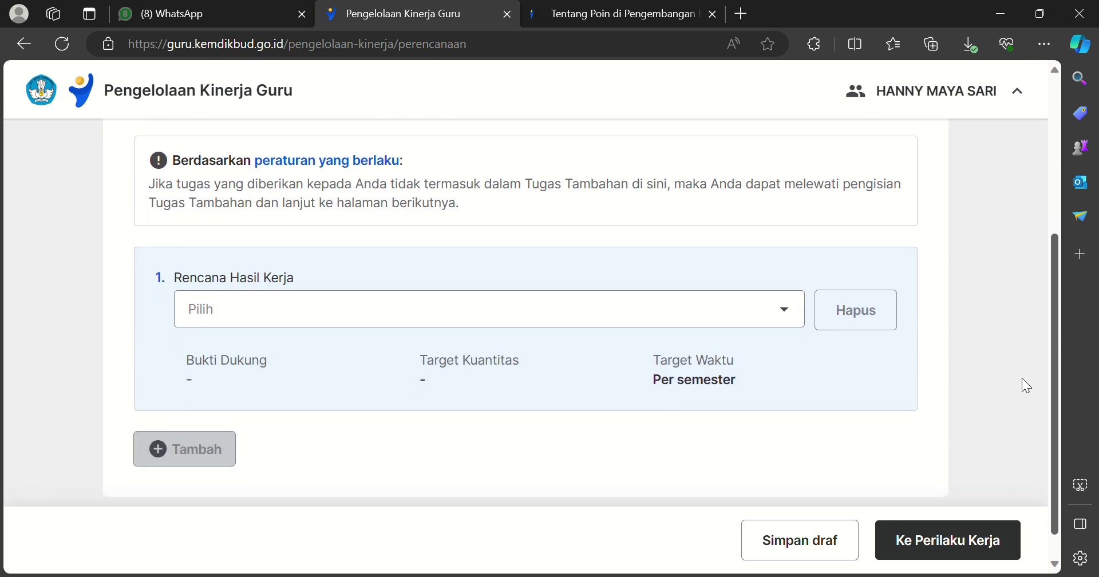
Choose the Wali Kelas additional task (SMP, SMA, SMK) as the first Rencana Hasil Kerja
click(786, 309)
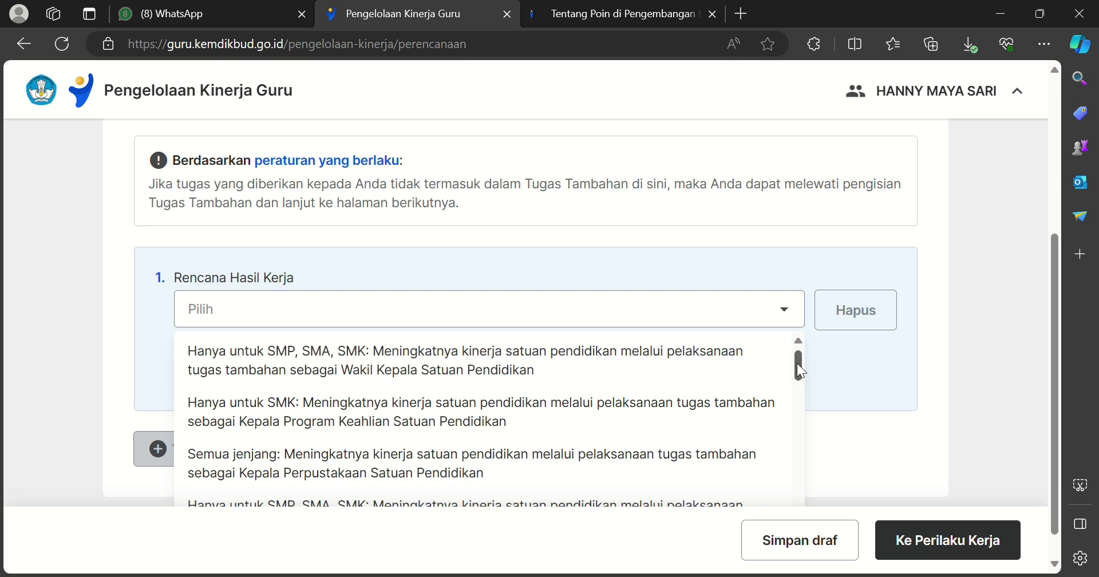
drag(797, 364, 799, 380)
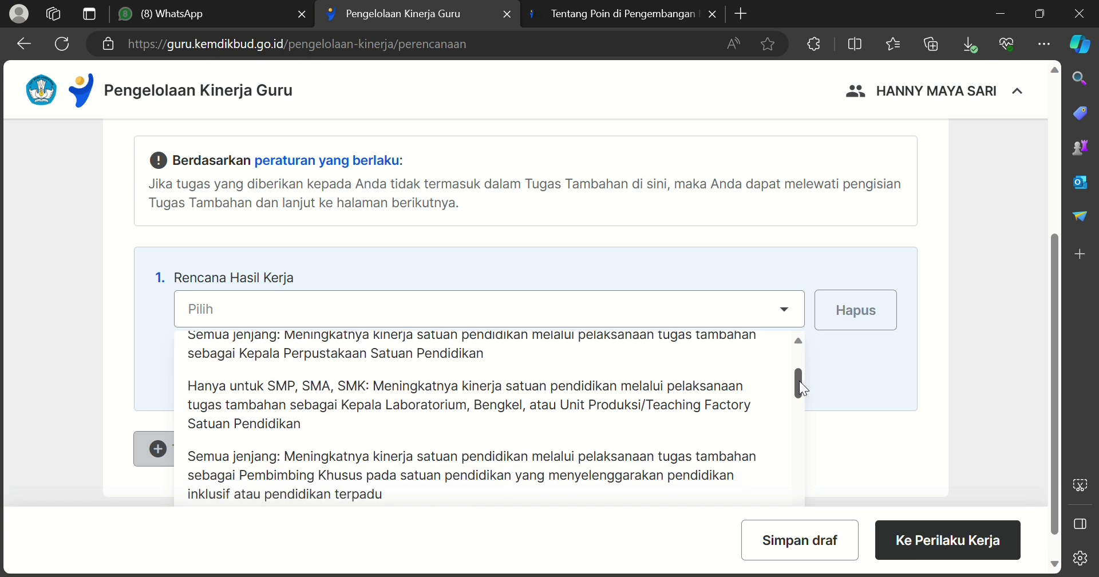
drag(799, 380, 804, 395)
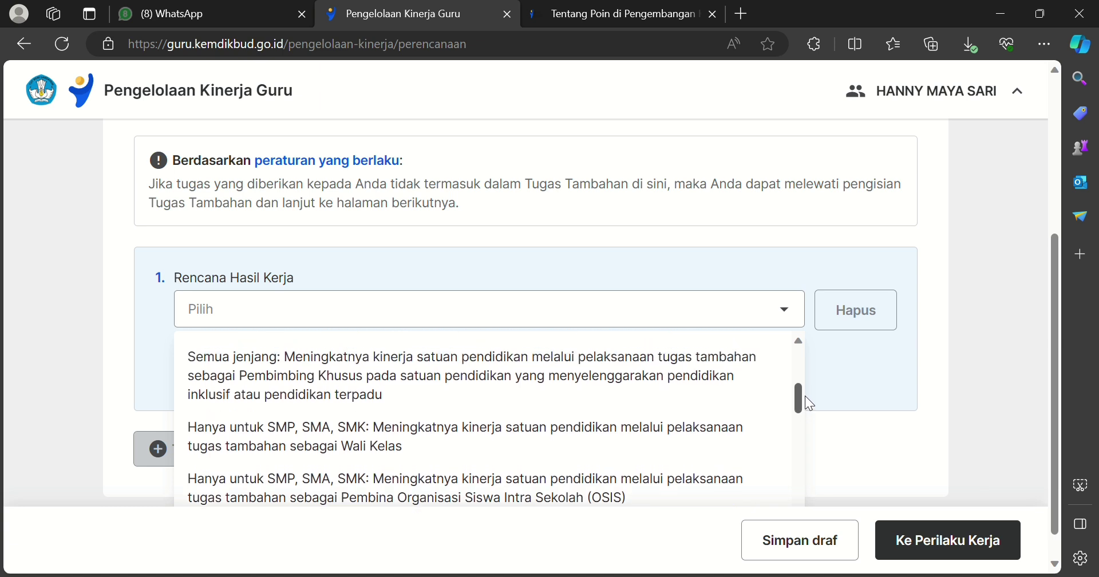
drag(805, 397, 807, 401)
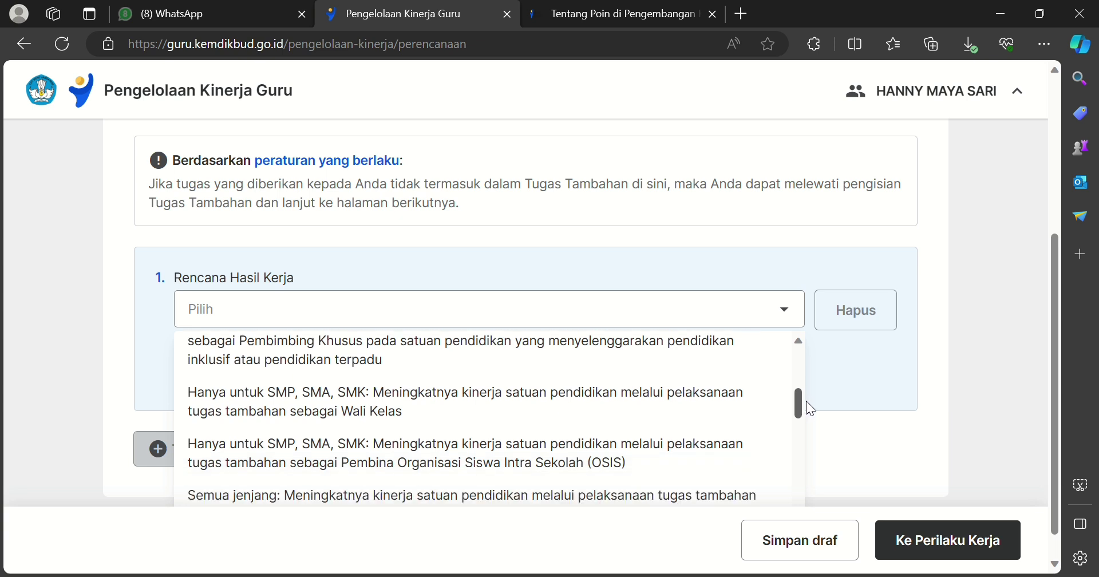
click(702, 401)
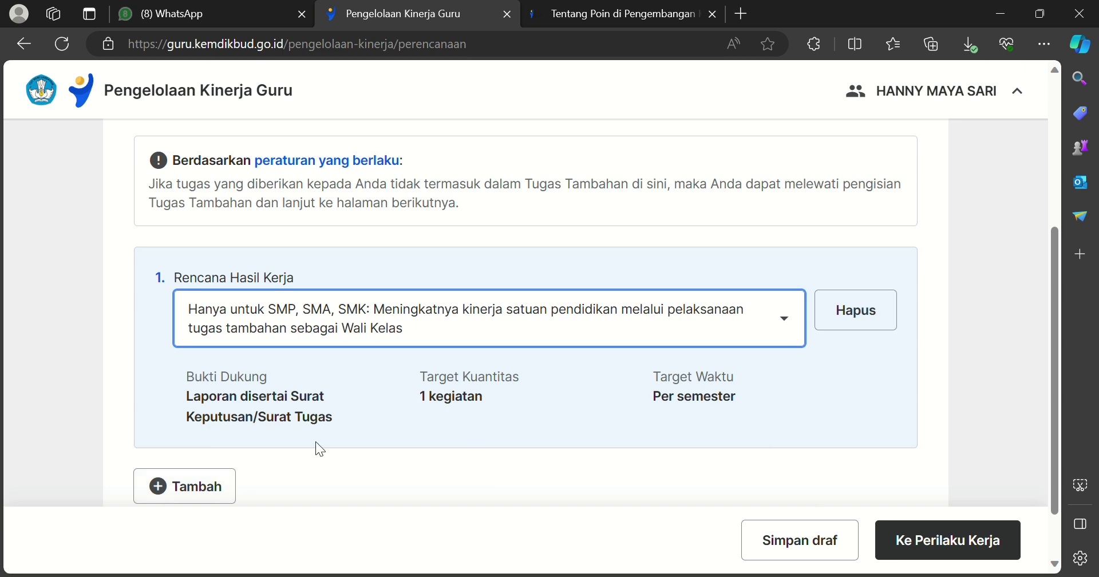
Add a second Rencana Hasil Kerja for the Guru Piket additional task and continue to Perilaku Kerja
click(190, 485)
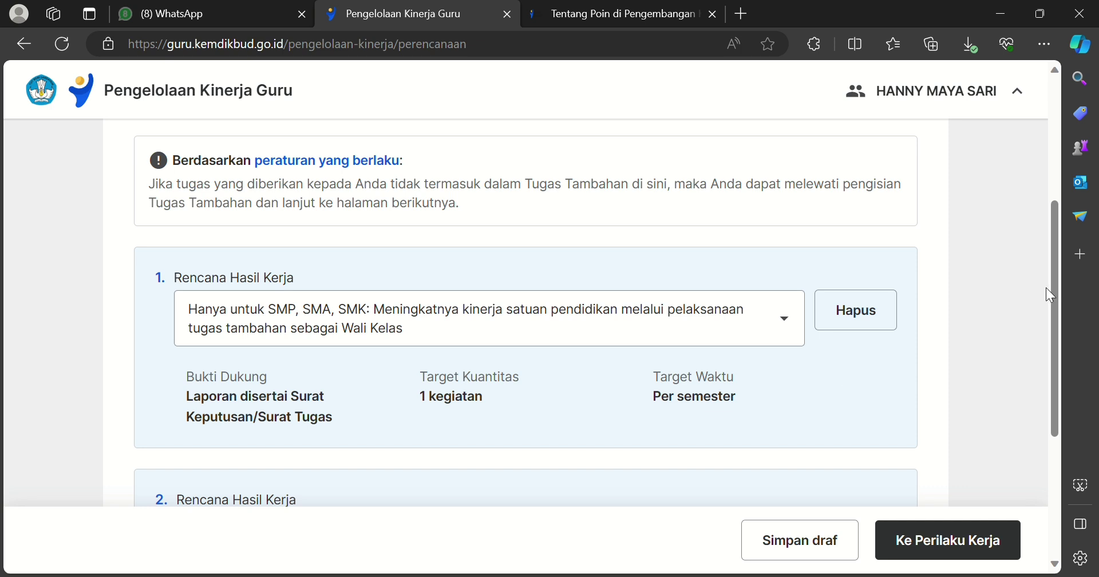
drag(1056, 278, 1059, 376)
click(703, 369)
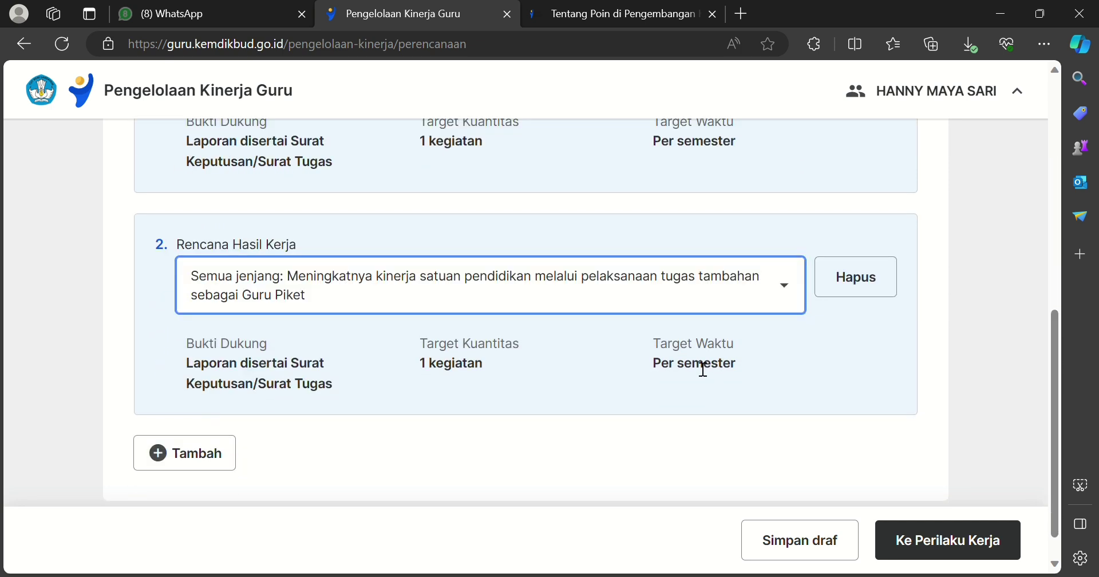
click(925, 552)
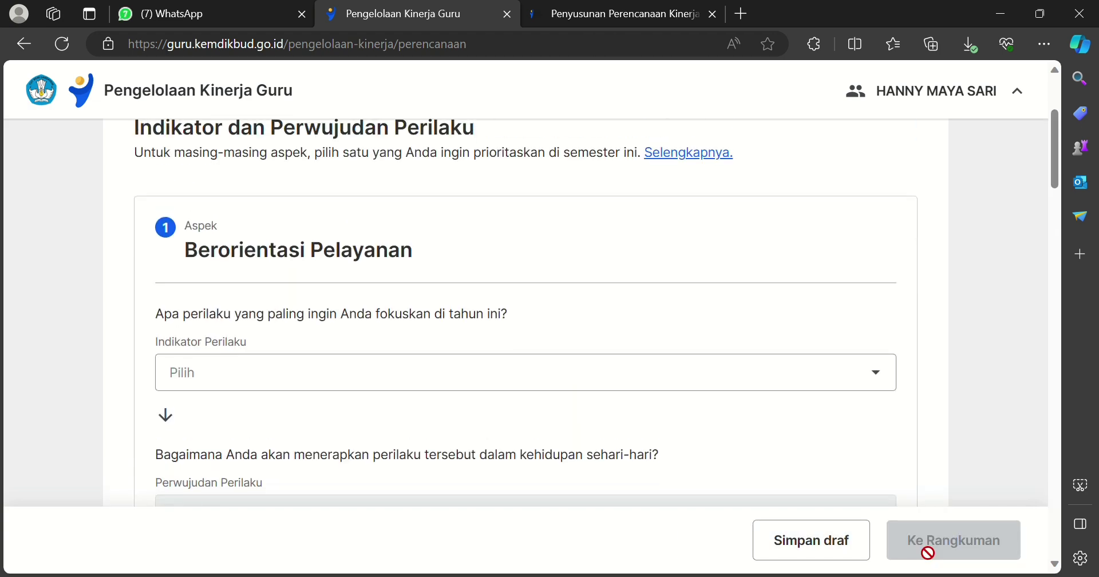
Set Berorientasi Pelayanan to the indicator "Memahami kebutuhan peserta didik dan berusaha memenuhinya" with Perwujudan "Melayani peserta didik sesuai hasil asesmen awal peserta didik"
scroll(893, 400, down, 2)
click(891, 269)
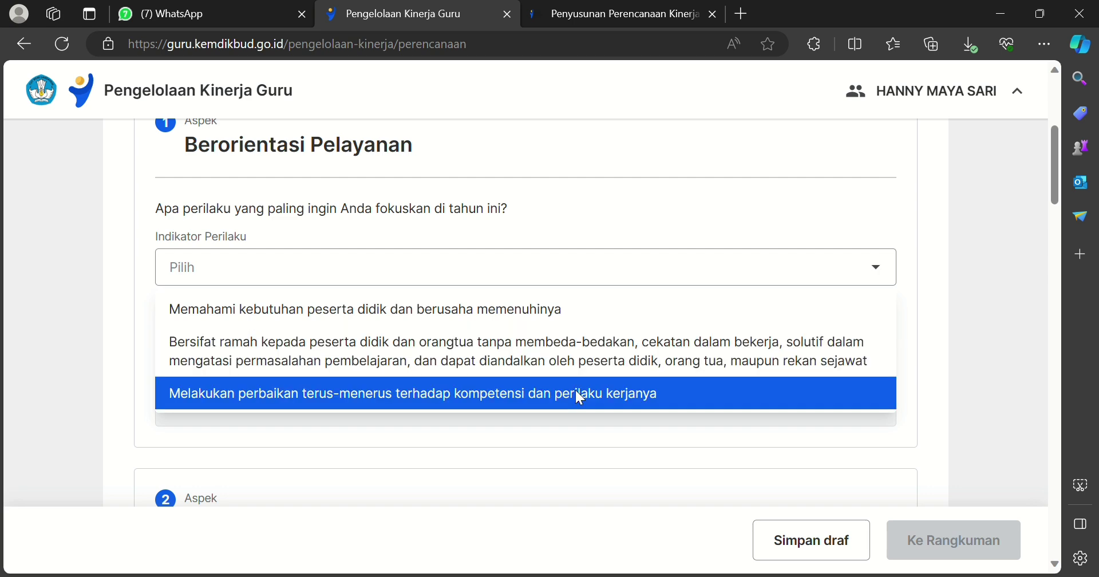
click(584, 401)
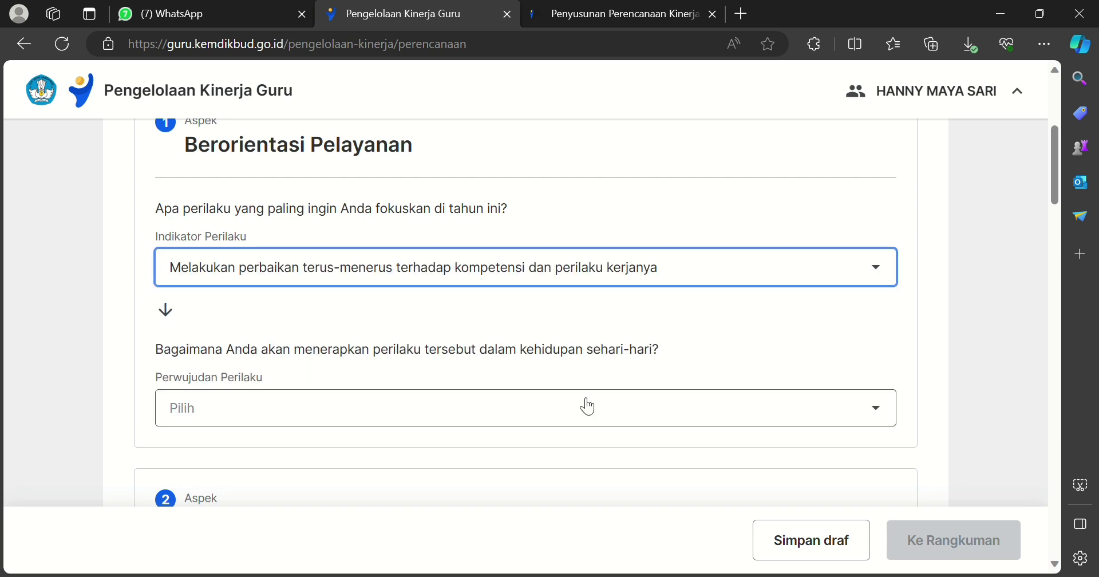
click(589, 279)
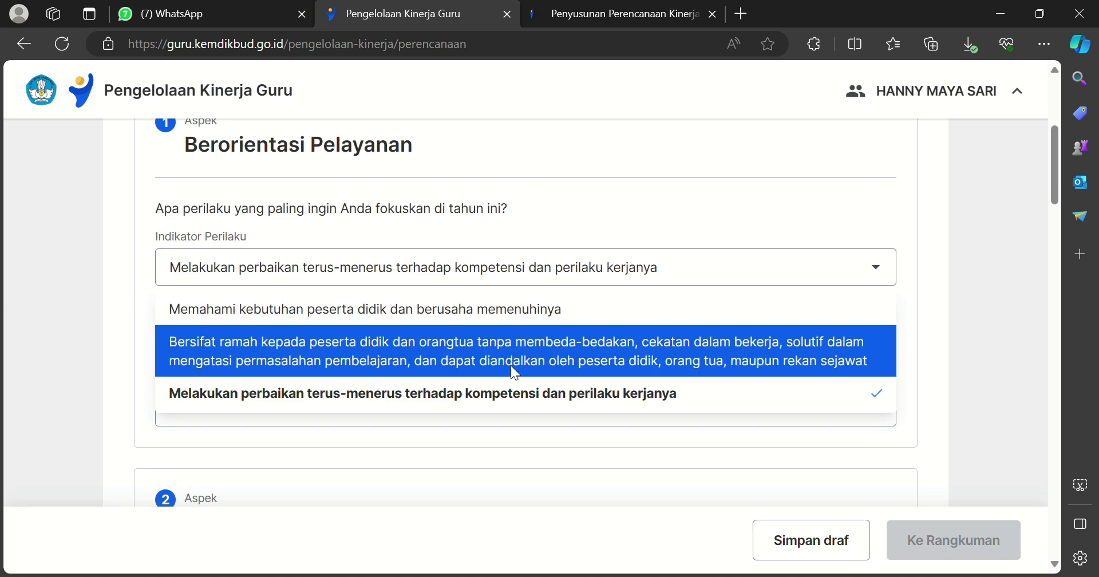
click(521, 320)
click(611, 410)
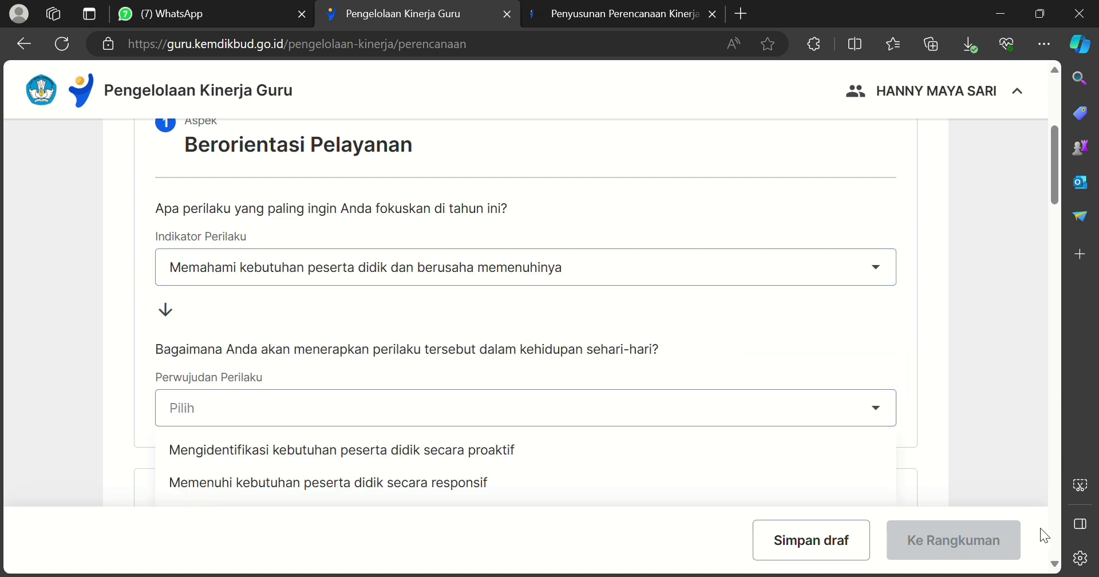
scroll(544, 294, down, 3)
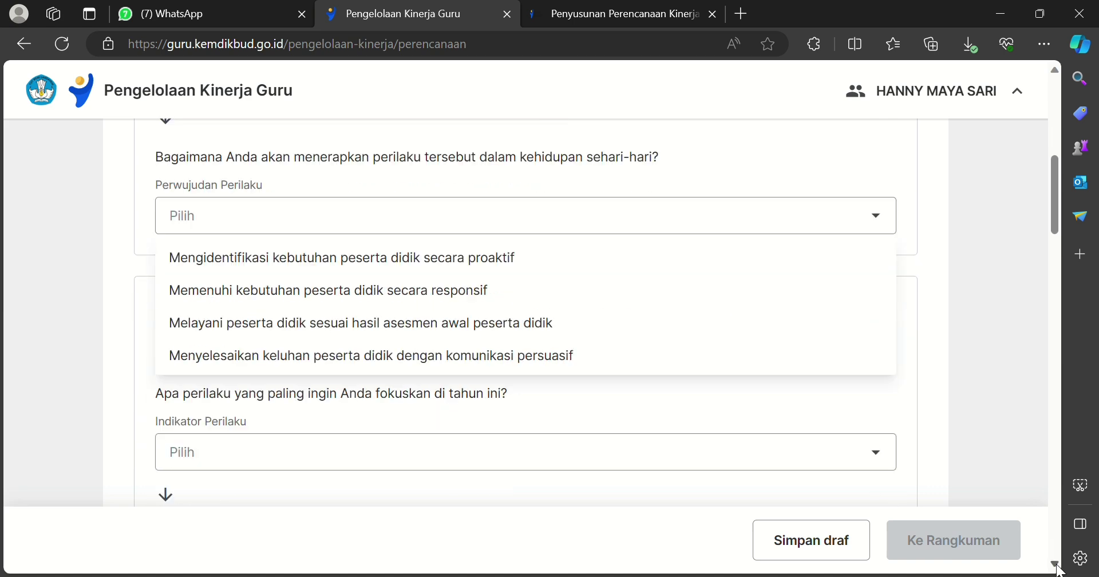
click(502, 324)
Set the Akuntabel indicator to "Memanfaatkan sumber daya satuan pendidikan dengan bertanggung jawab, efektif, dan efisien" and open its Perwujudan Perilaku choices
scroll(877, 324, down, 3)
mouse_move(1053, 229)
mouse_down()
mouse_move(1049, 155)
mouse_move(1063, 242)
mouse_up()
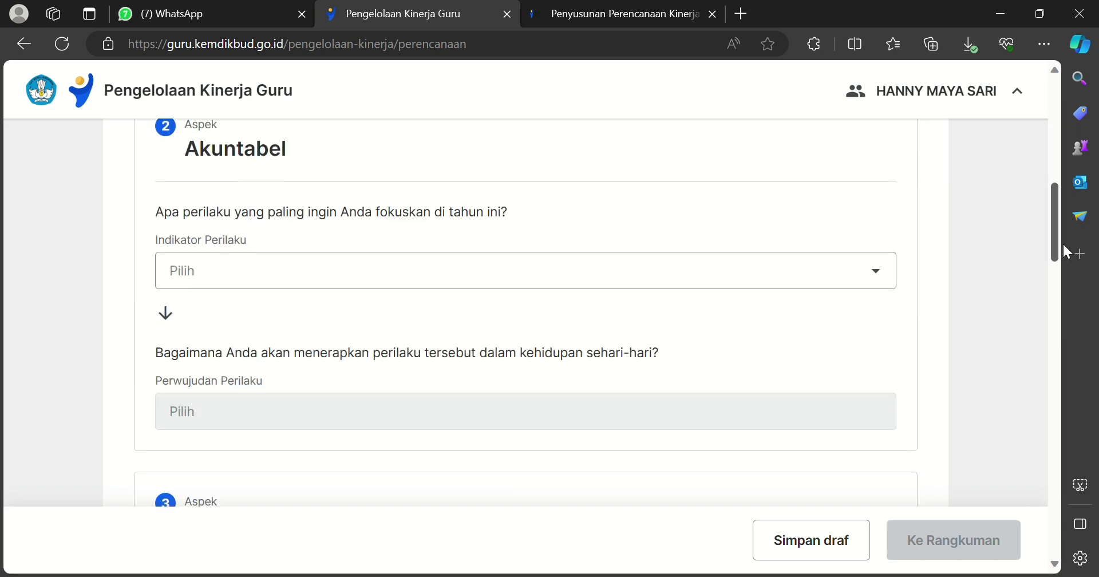
click(833, 285)
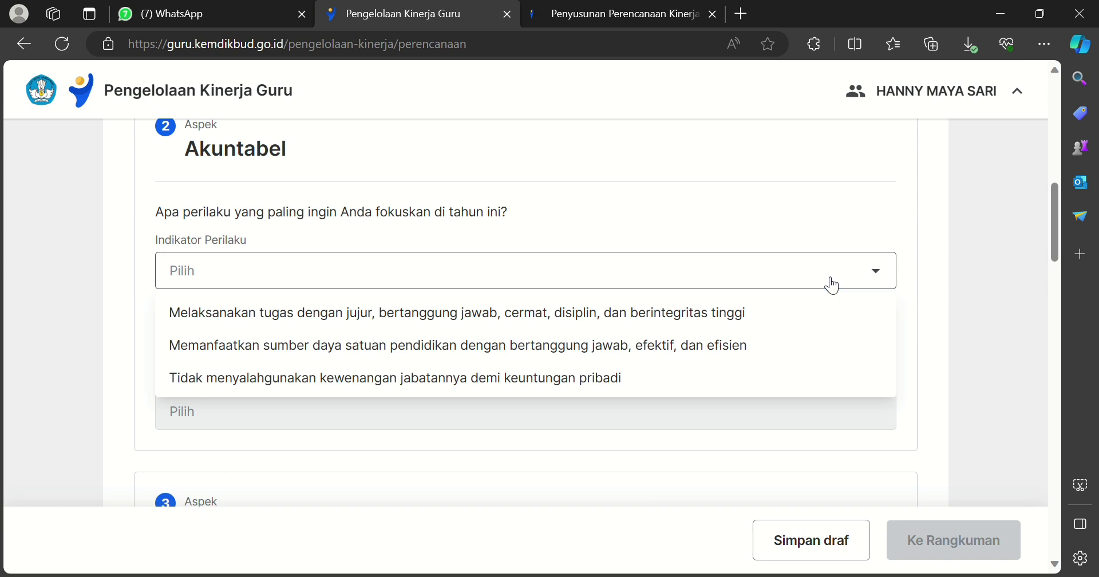
click(646, 355)
click(770, 412)
For Kolaboratif, choose the "Bekerja sama secara terbuka" indicator with the "Bersinergi dengan peserta didik, rekan sejawat" Perwujudan, and continue to the Rangkuman
drag(1055, 223, 1058, 506)
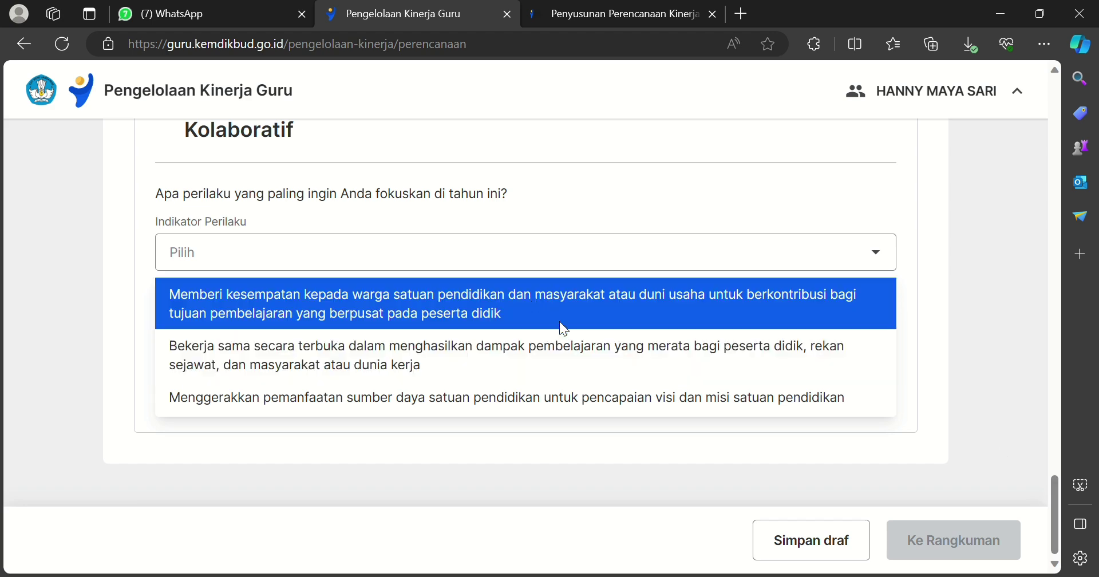
click(514, 359)
click(479, 427)
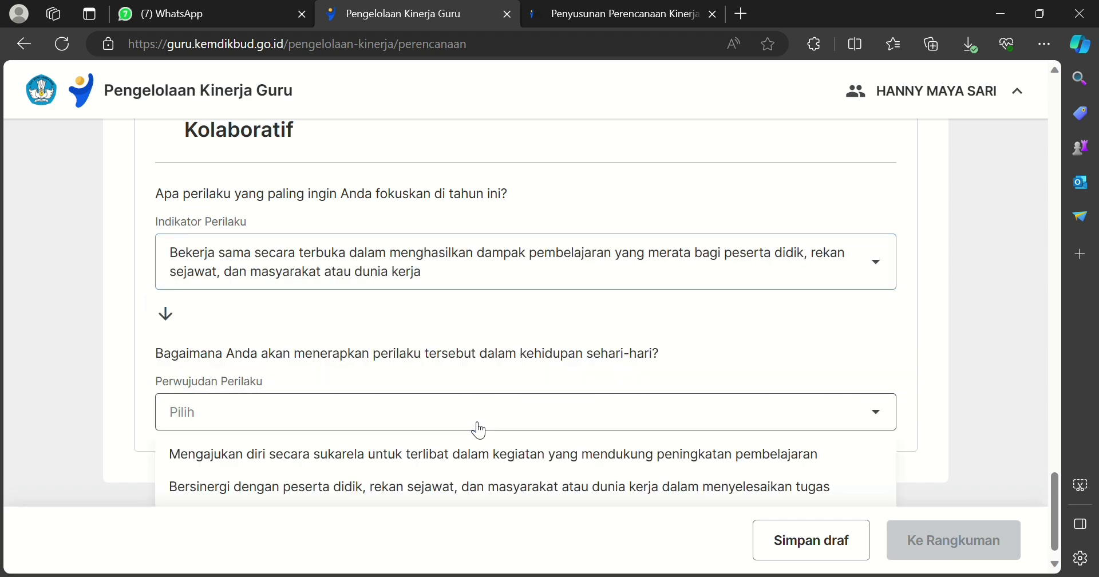
click(1056, 563)
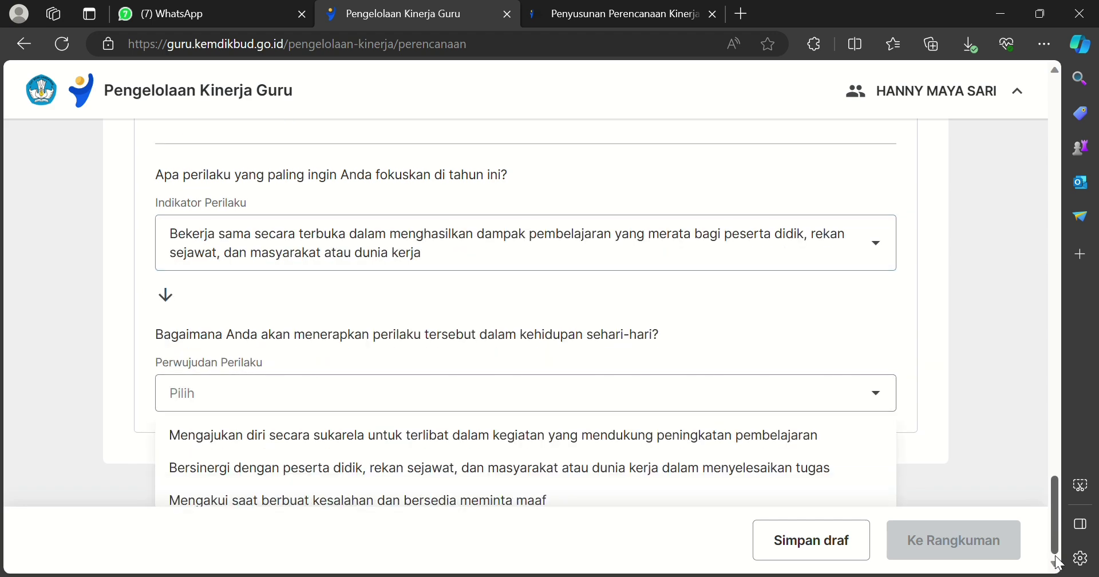
click(743, 468)
drag(1056, 498, 1074, 168)
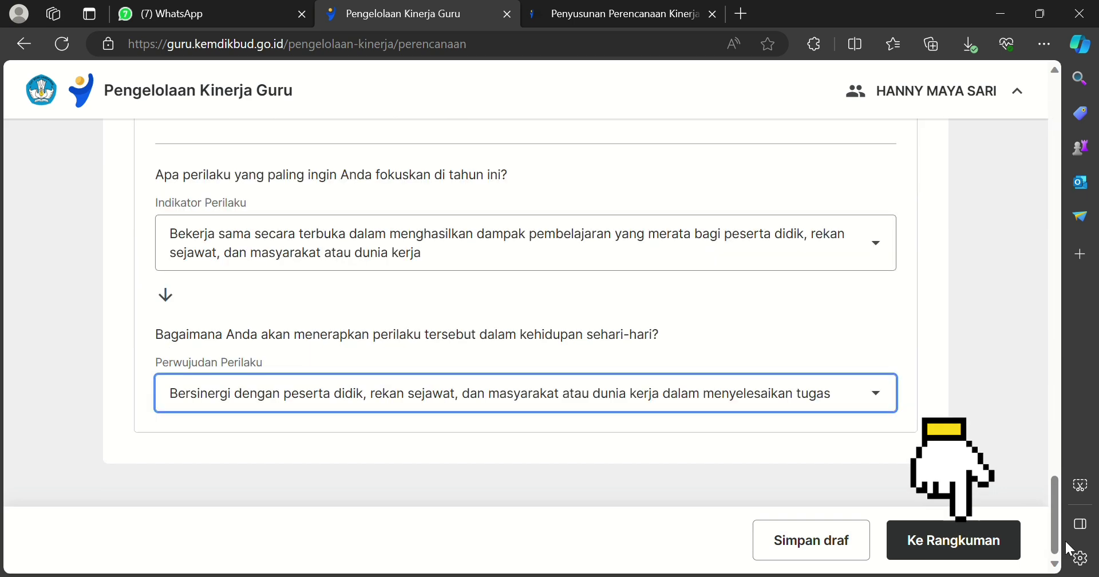
click(953, 540)
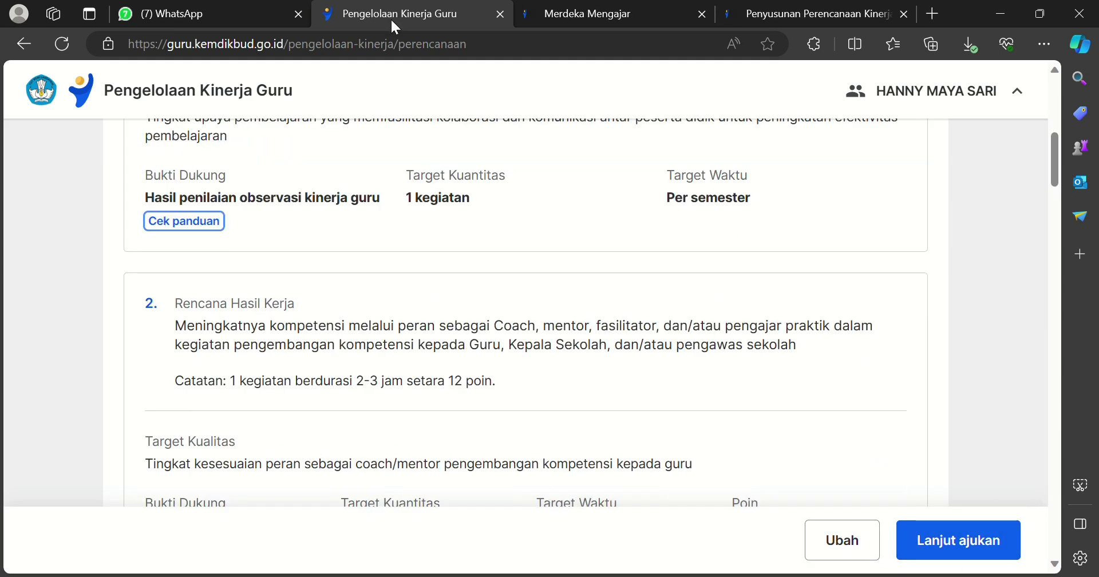
Review the Rangkuman, examining every Rencana Hasil Kerja entry with its targets and points, and the Perilaku Kerja table
key(Down)
key(Down)
key(Down)
key(Down)
key(Down)
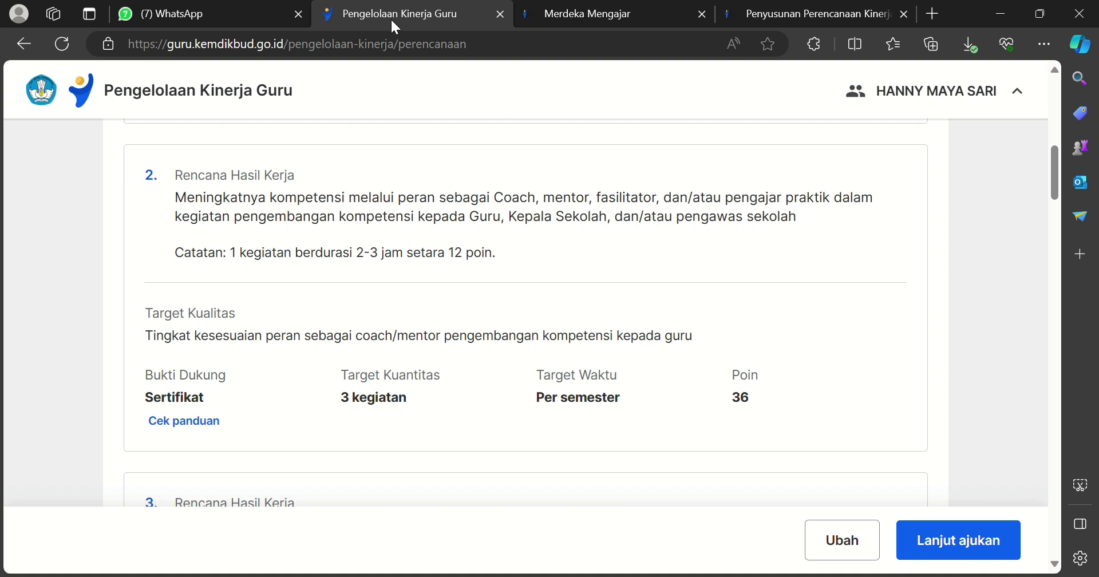
key(Down)
key(Down)
key(Down)
key(Down)
key(Down)
key(Down)
key(Down)
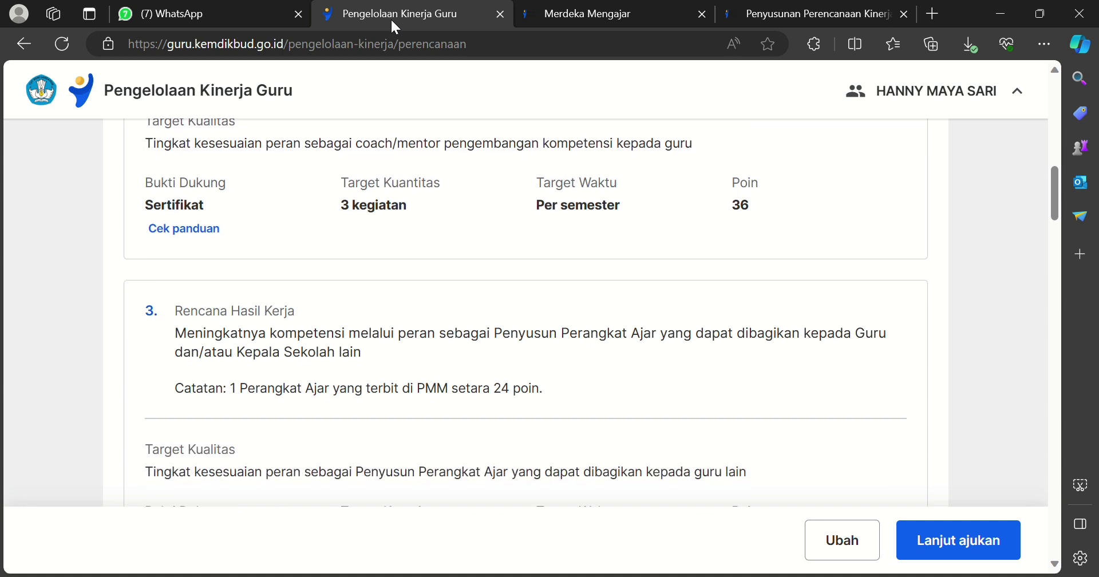
key(Down)
key(Down)
key(Down)
key(Down)
key(Down)
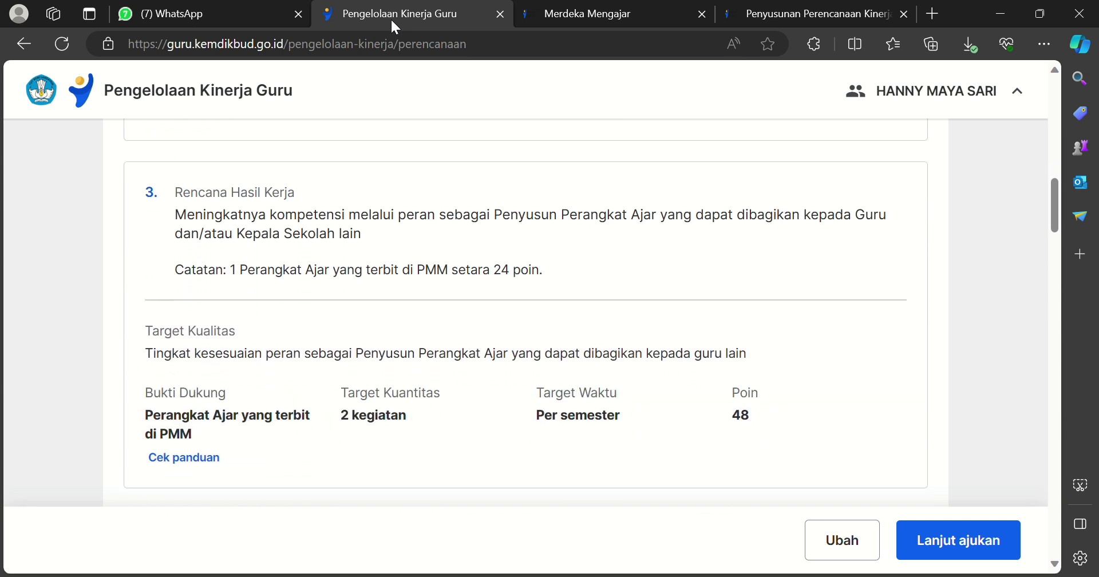
scroll(395, 26, down, 6)
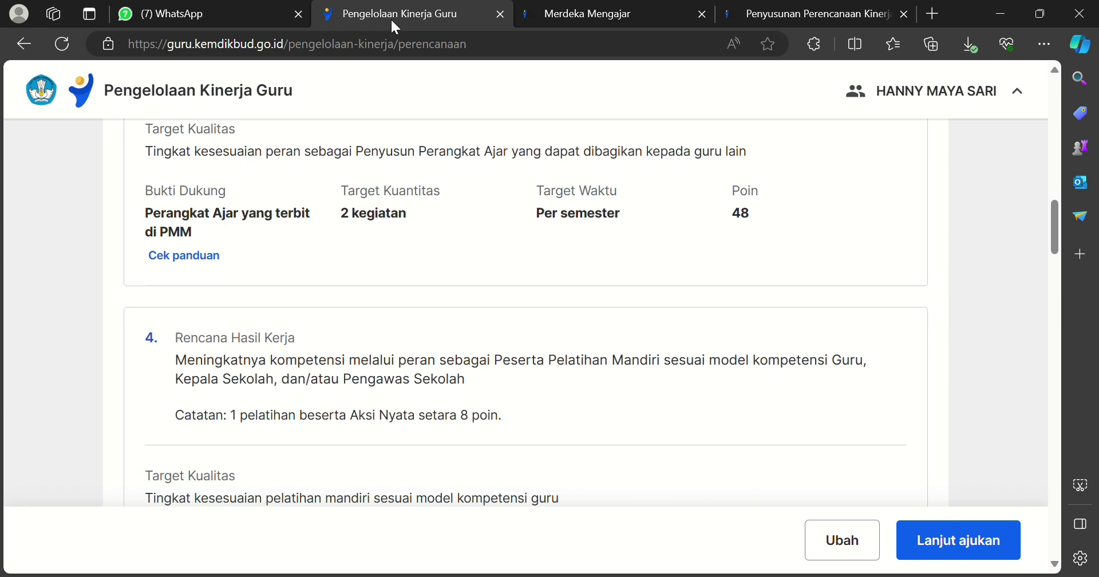
scroll(395, 26, down, 6)
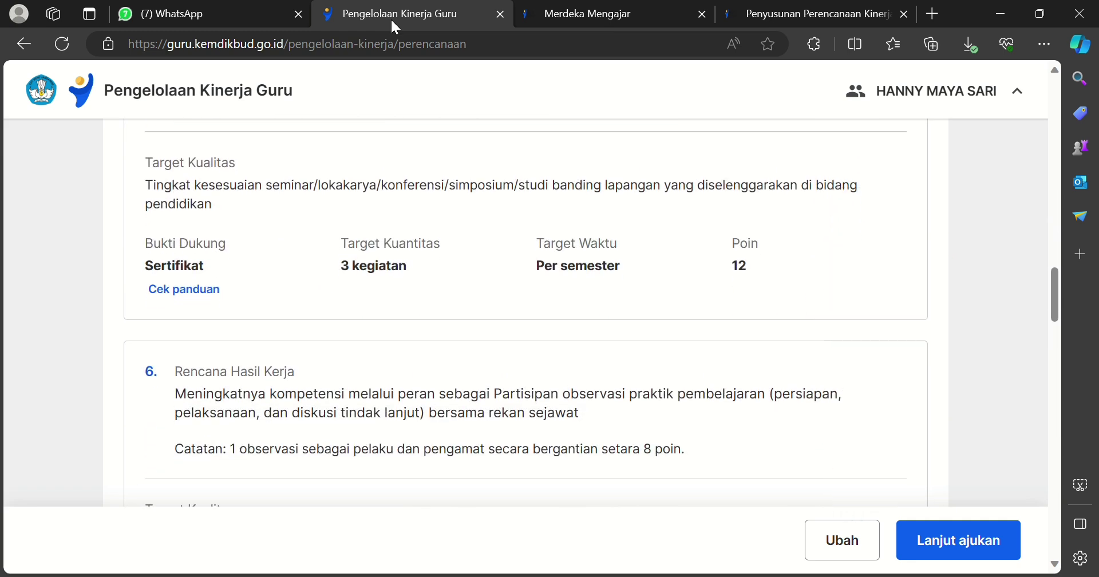
scroll(395, 25, down, 10)
scroll(395, 26, down, 20)
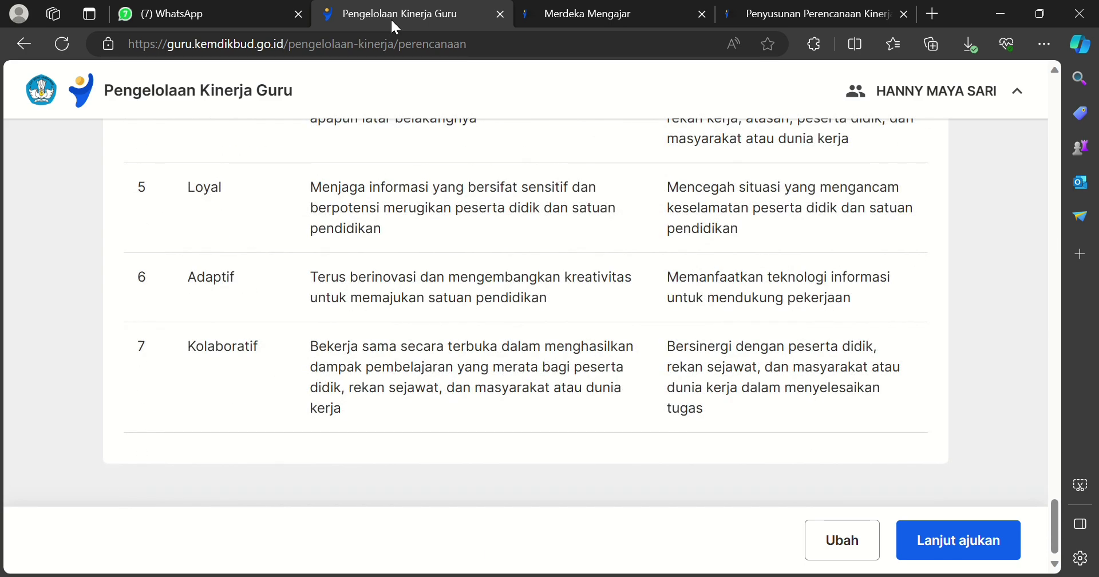
scroll(393, 23, up, 7)
scroll(395, 26, up, 4)
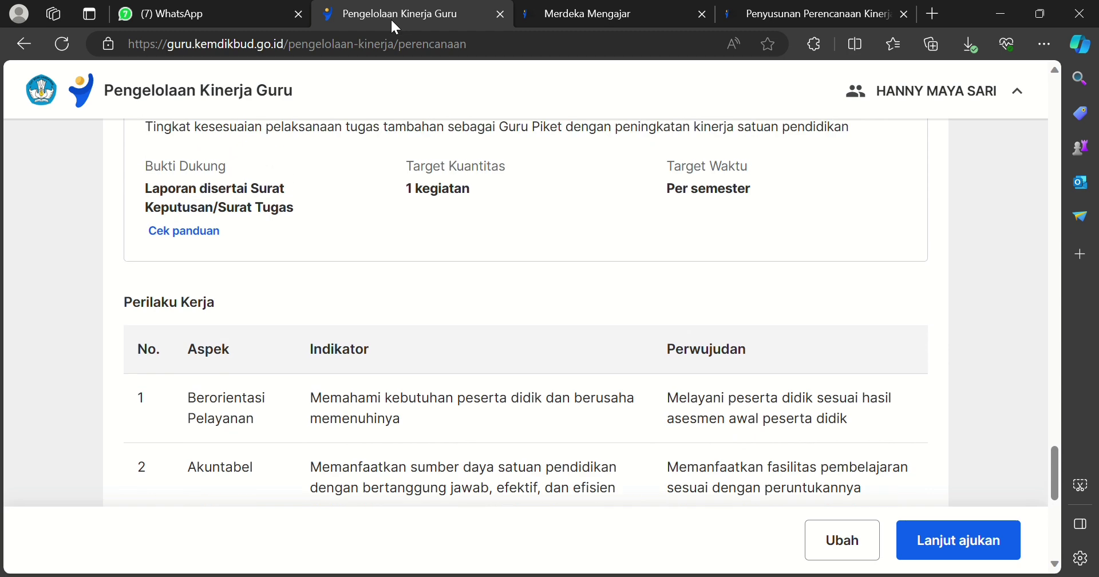
scroll(393, 24, down, 10)
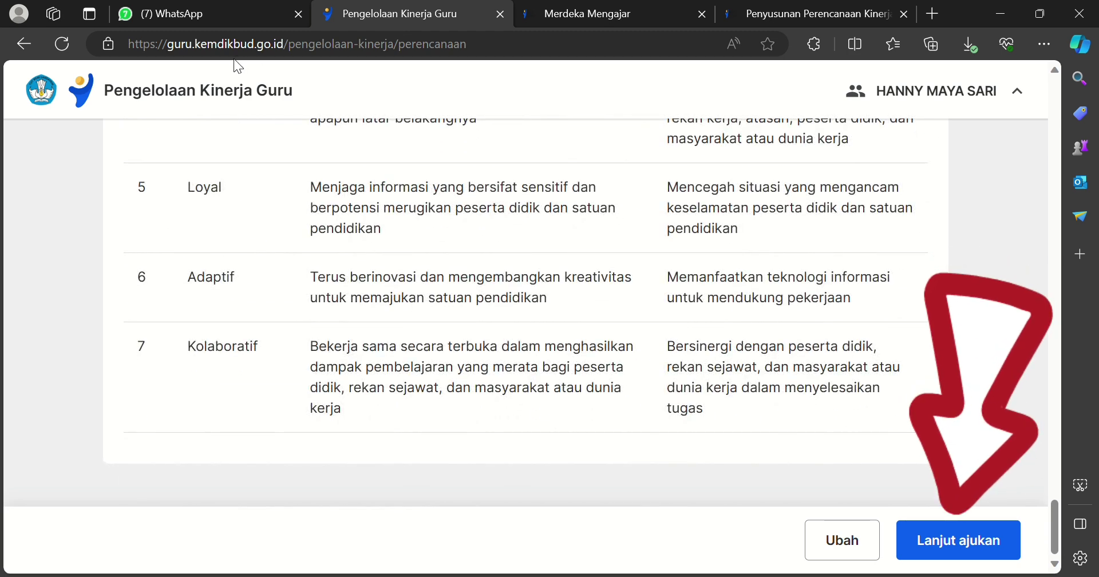
Submit the Perencanaan Kinerja to the supervisor and return to the Beranda page
click(966, 551)
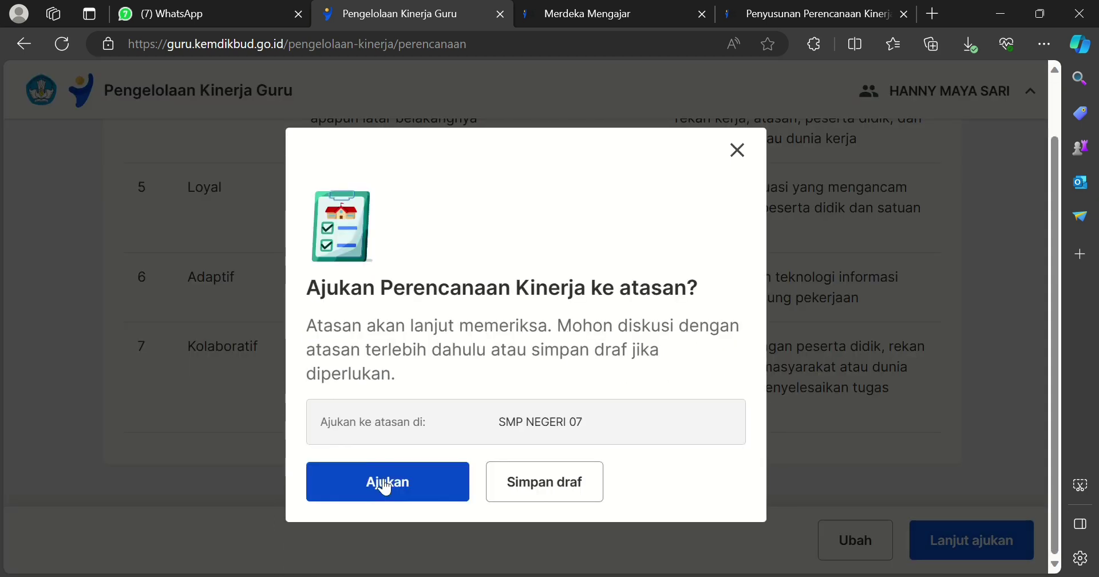
click(385, 482)
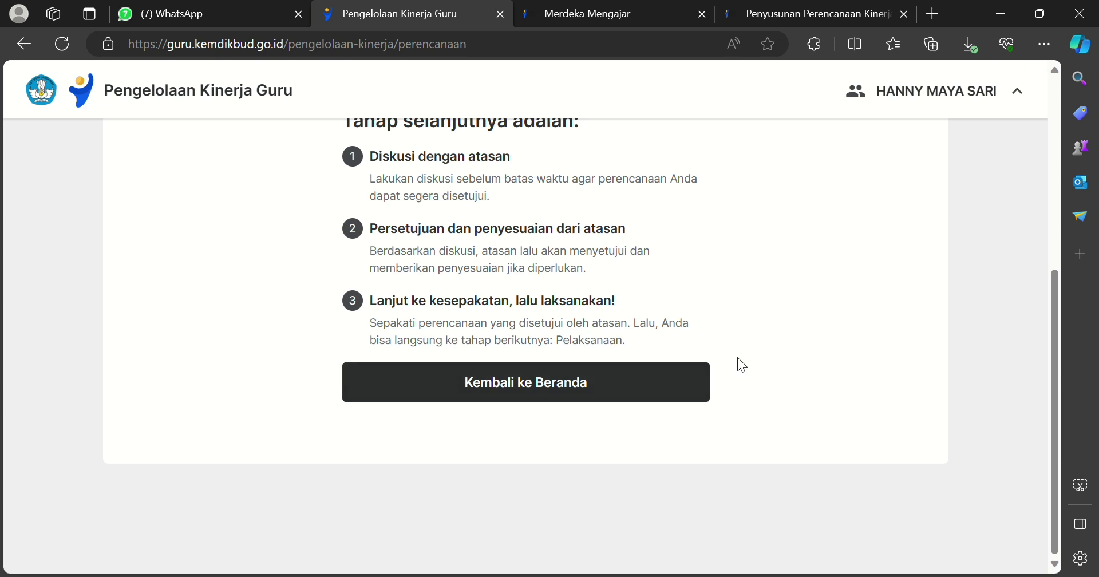
drag(1052, 335, 1094, 281)
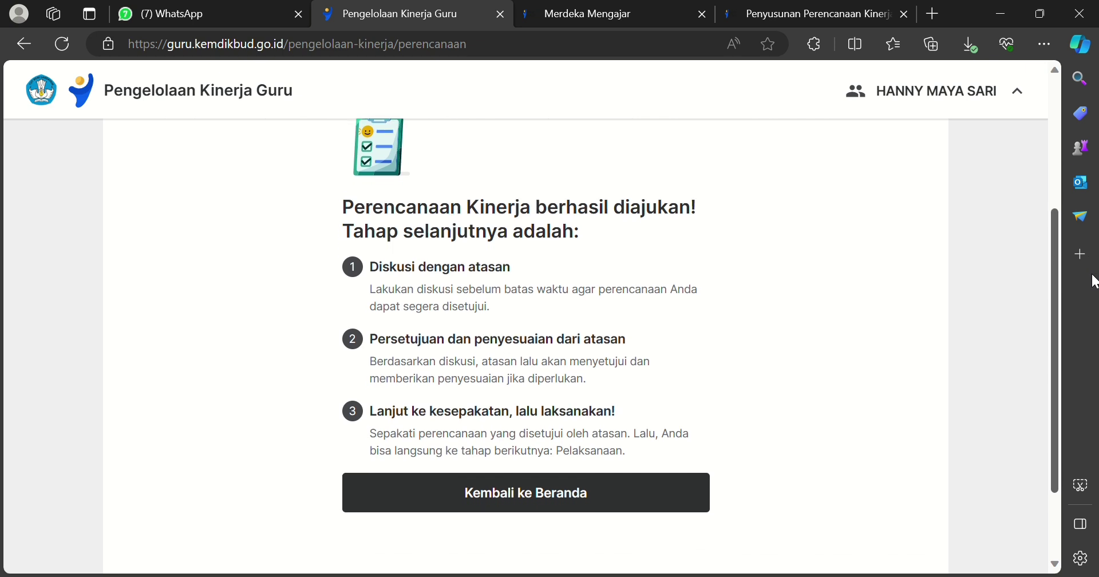
drag(1094, 282, 1095, 295)
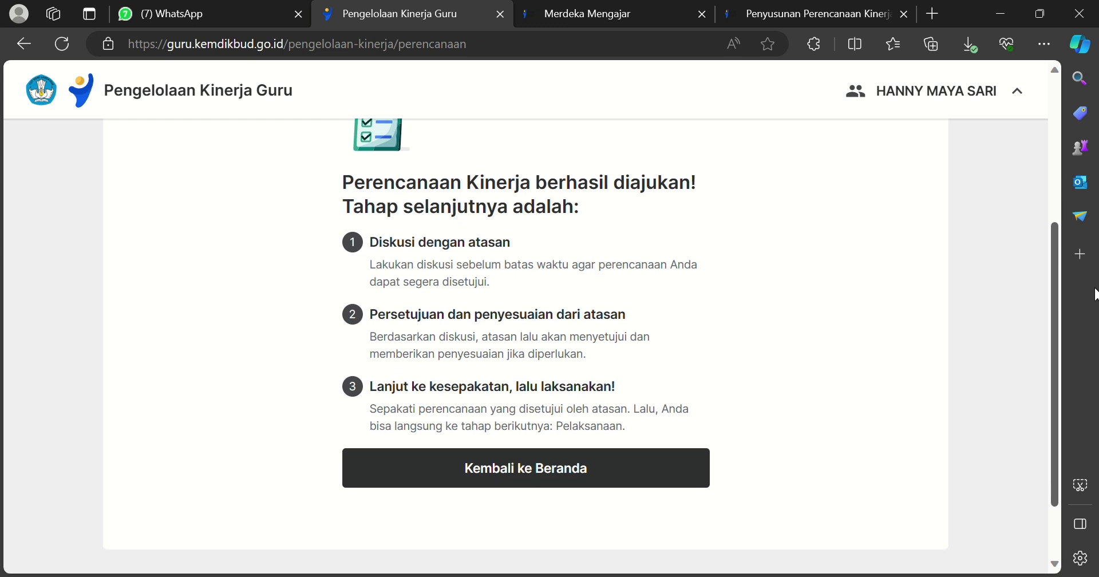
mouse_move(1095, 295)
mouse_down()
mouse_move(1094, 281)
mouse_move(1095, 295)
mouse_up()
click(627, 474)
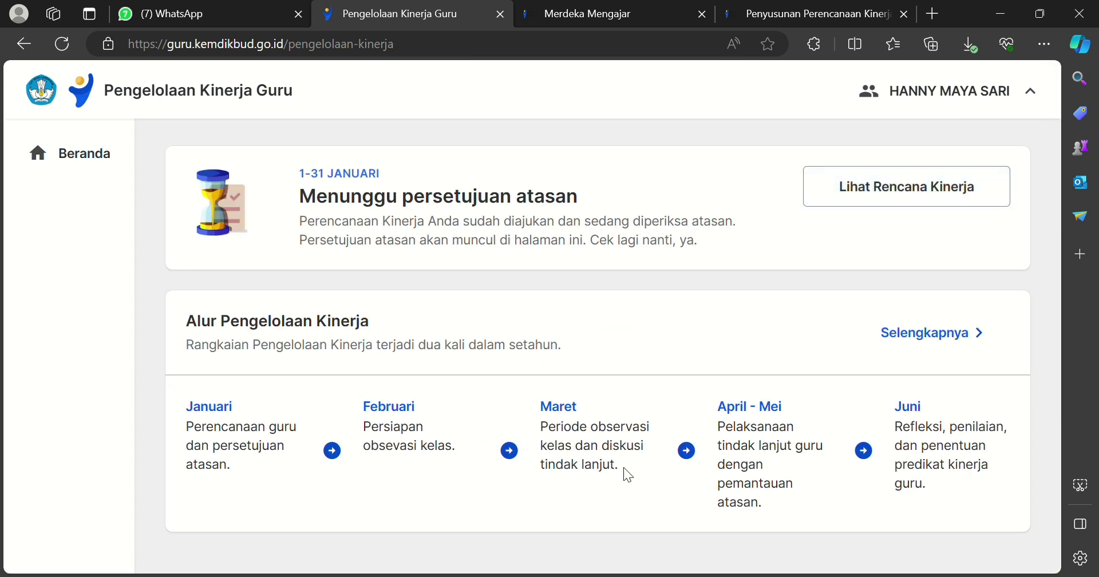